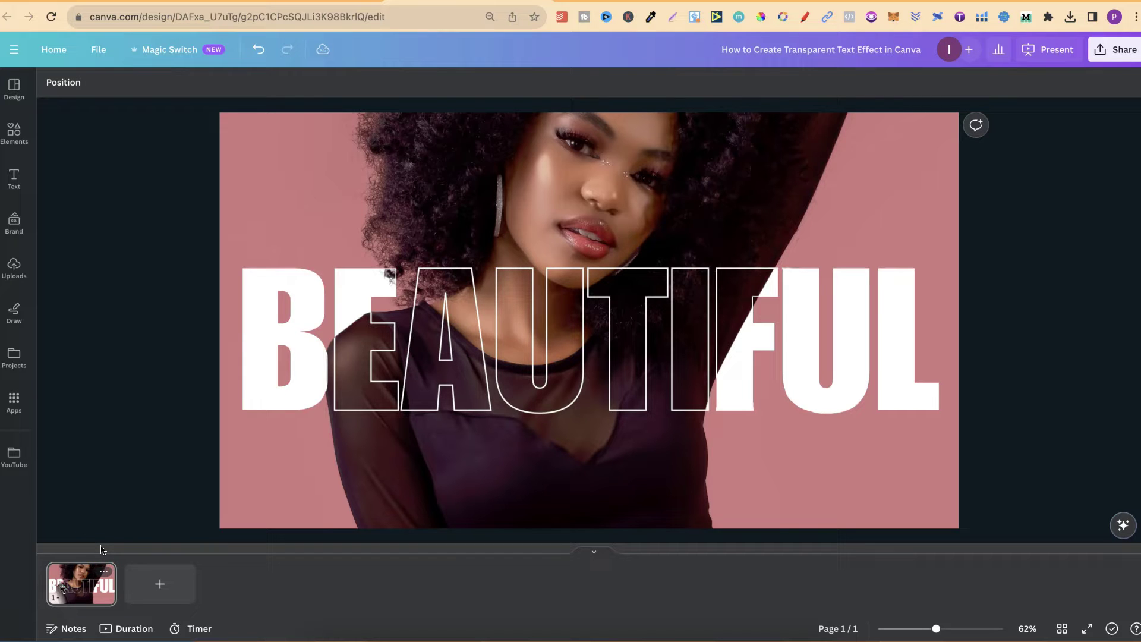
# Step: Add the recently used woman-on-pink photo from Elements to page 2
pyautogui.click(596, 237)
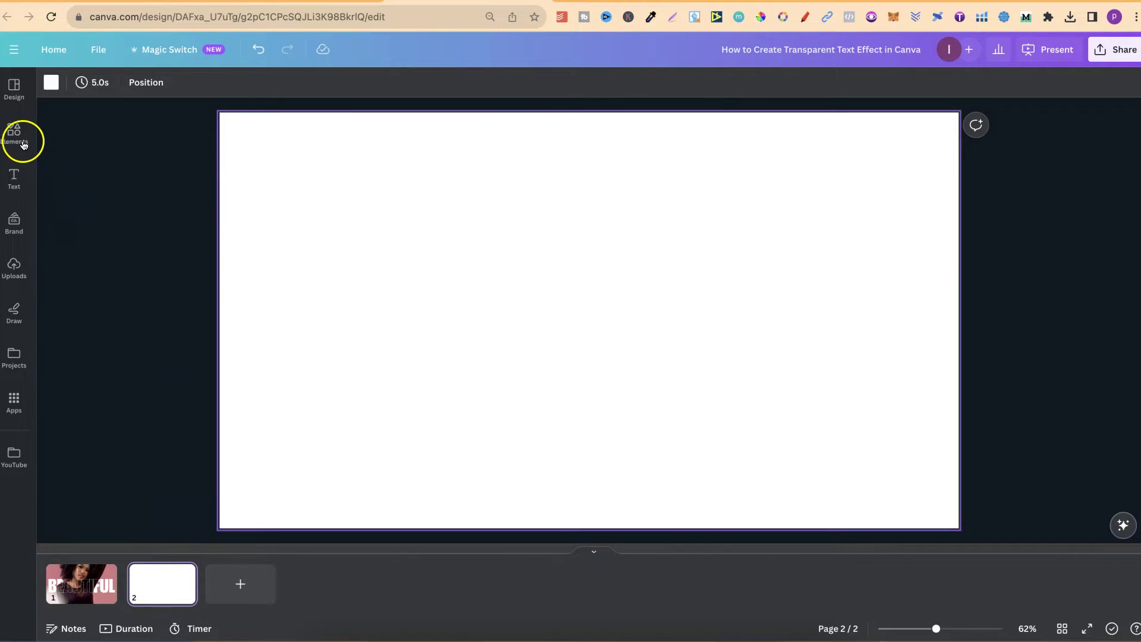
pyautogui.click(14, 133)
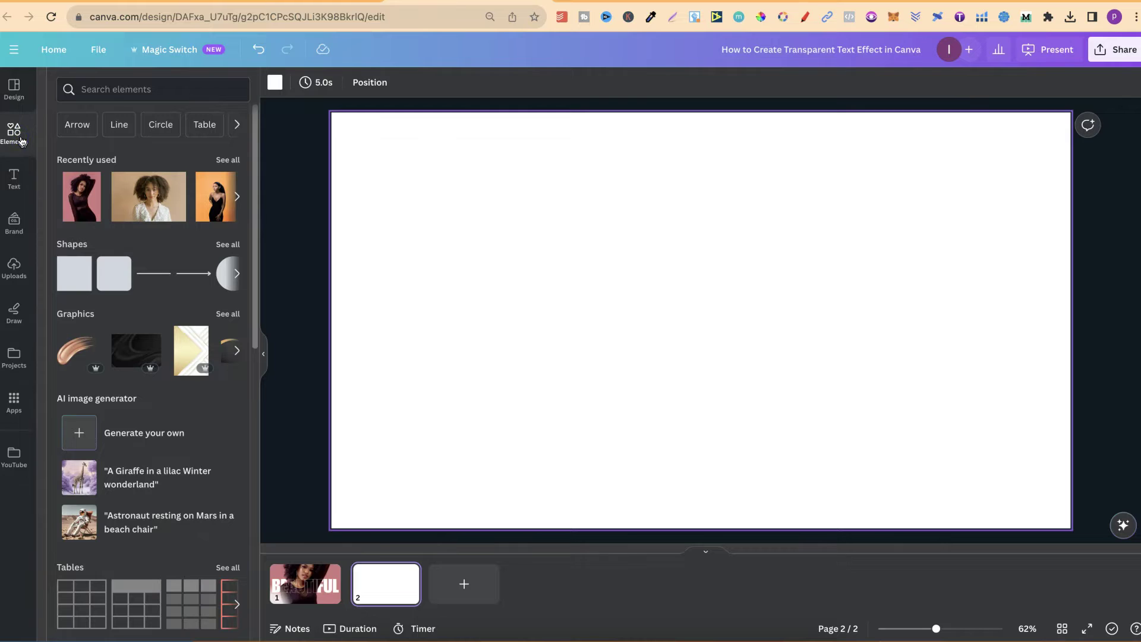
pyautogui.click(80, 205)
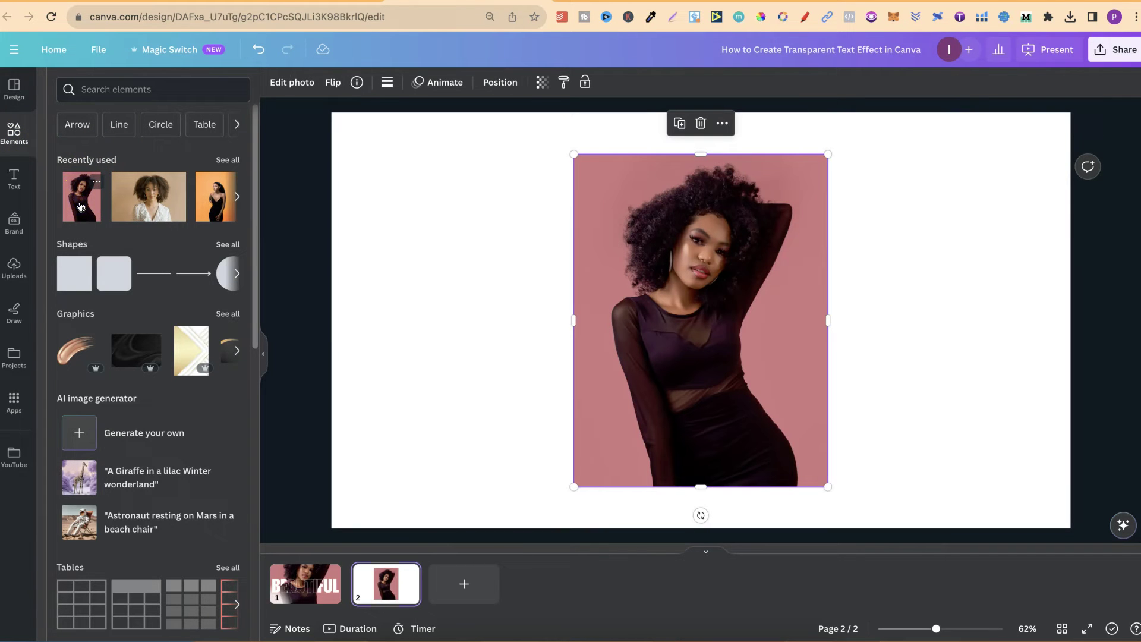
# Step: Stretch the photo to fill the whole page and center it as a background
pyautogui.moveTo(574, 320); pyautogui.dragTo(325, 321)
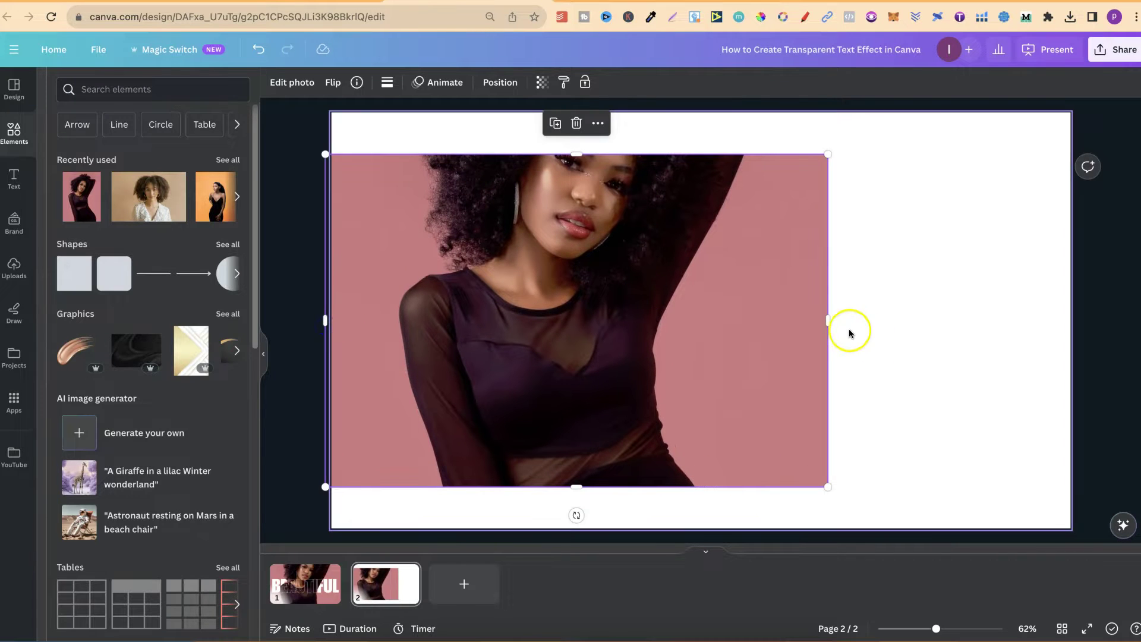
pyautogui.moveTo(827, 320); pyautogui.dragTo(1083, 321)
pyautogui.moveTo(874, 285); pyautogui.dragTo(873, 362)
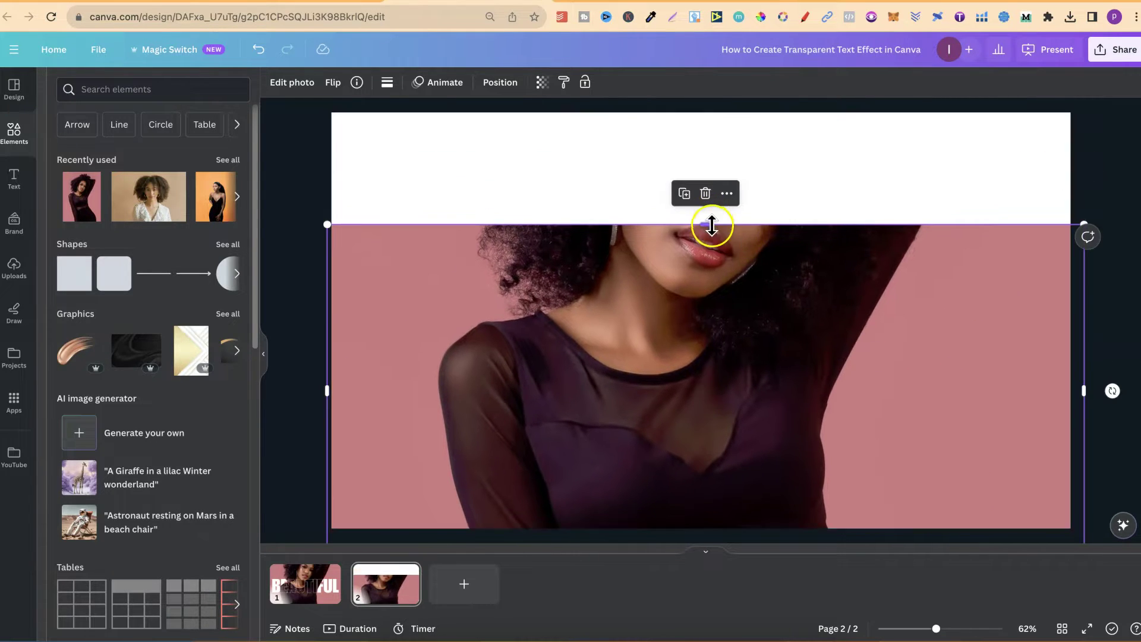
pyautogui.moveTo(712, 225); pyautogui.dragTo(705, 105)
pyautogui.moveTo(654, 356); pyautogui.dragTo(650, 356)
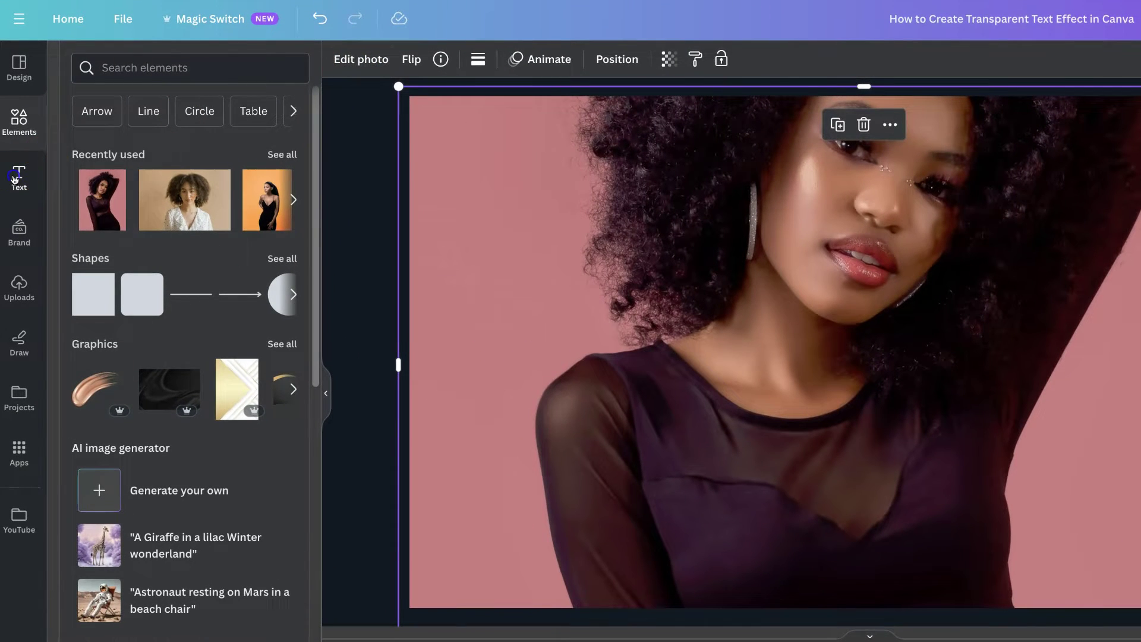
# Step: Add a white 'BEAUTIFUL' heading, enlarged to size 243 and placed across the photo
pyautogui.click(15, 179)
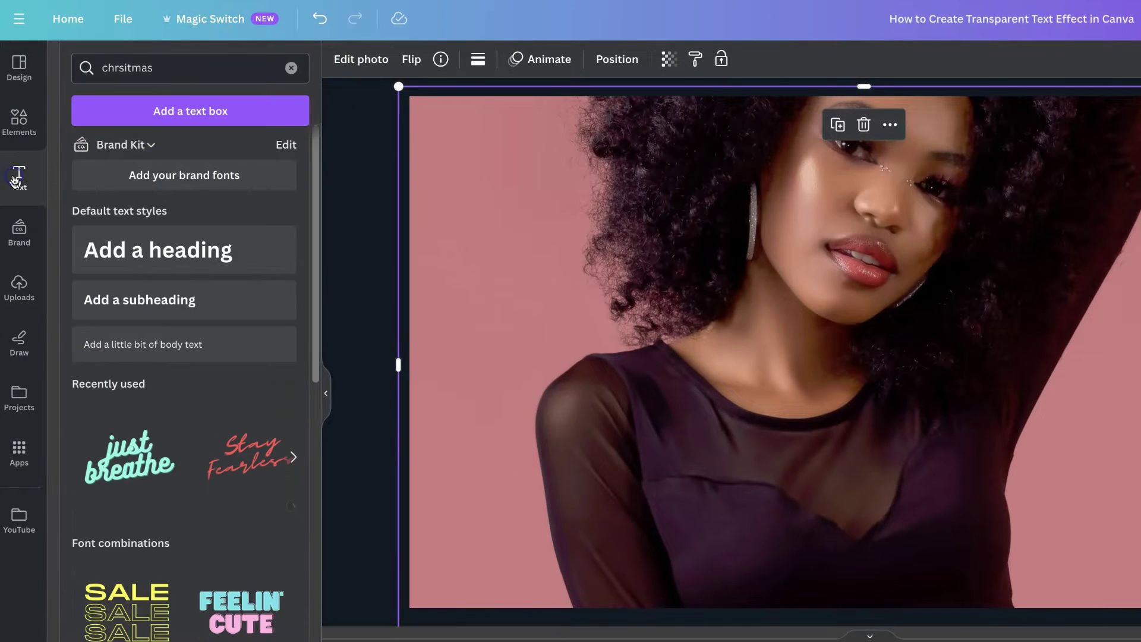
pyautogui.click(216, 256)
pyautogui.click(856, 347)
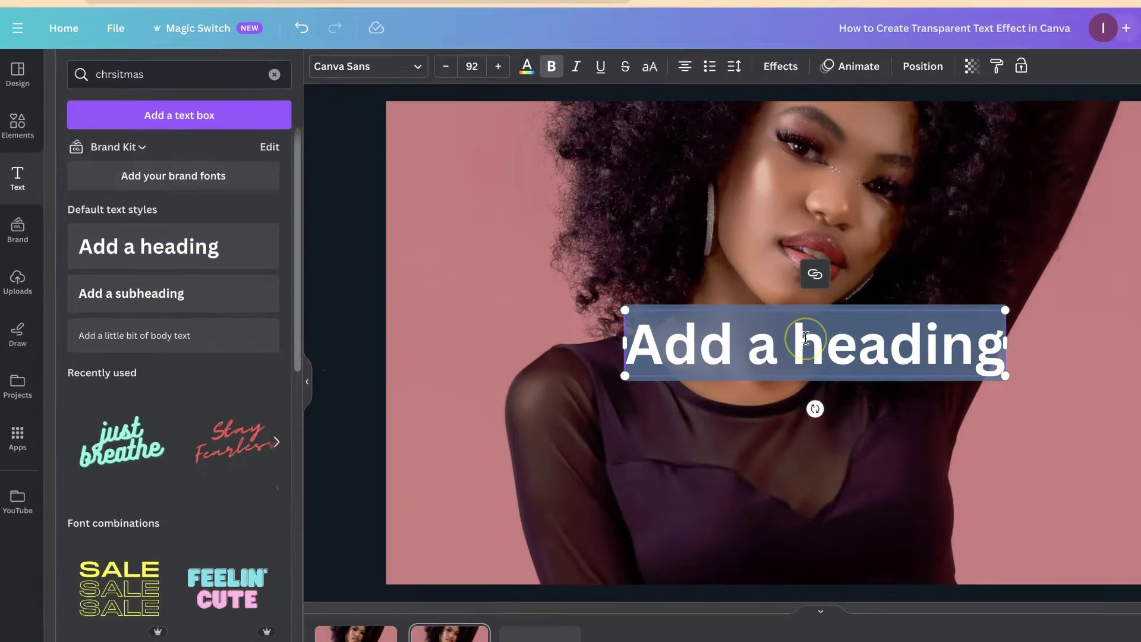
pyautogui.write('BEA')
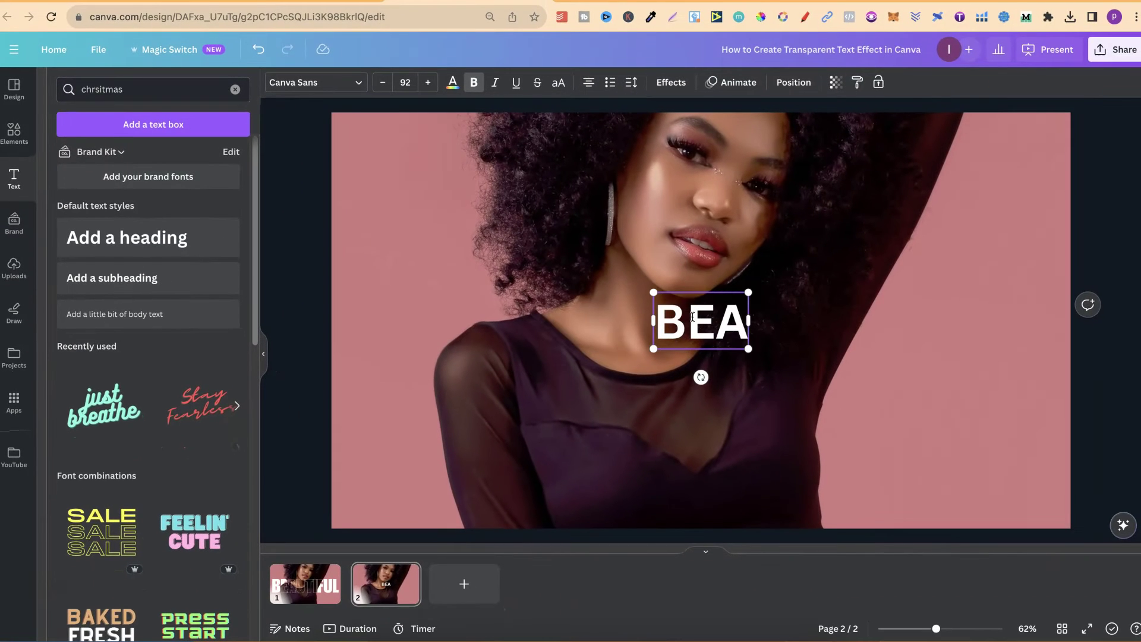
pyautogui.write('UTIFUL')
pyautogui.moveTo(565, 348); pyautogui.dragTo(347, 417)
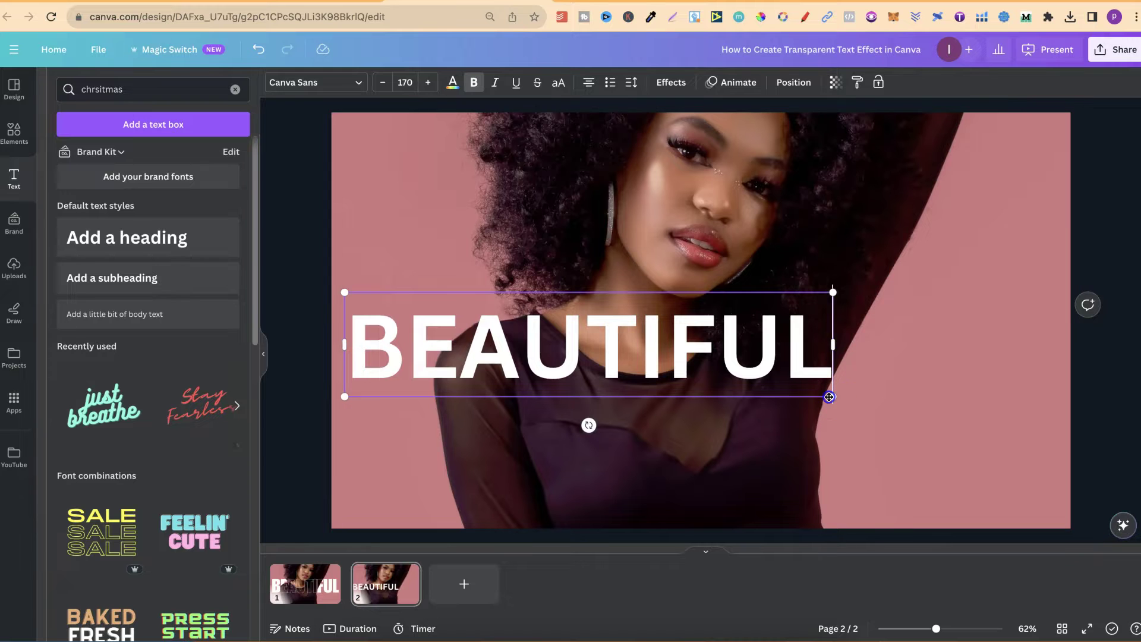
pyautogui.moveTo(829, 397); pyautogui.dragTo(1051, 411)
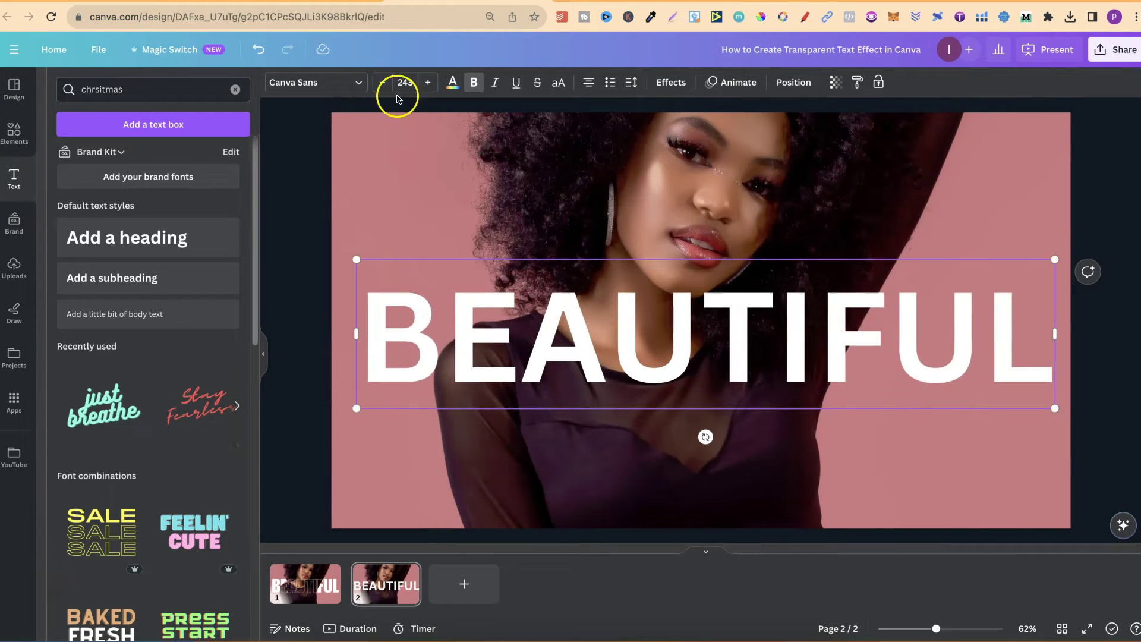
# Step: Change the BEAUTIFUL heading's font to Impact
pyautogui.click(345, 80)
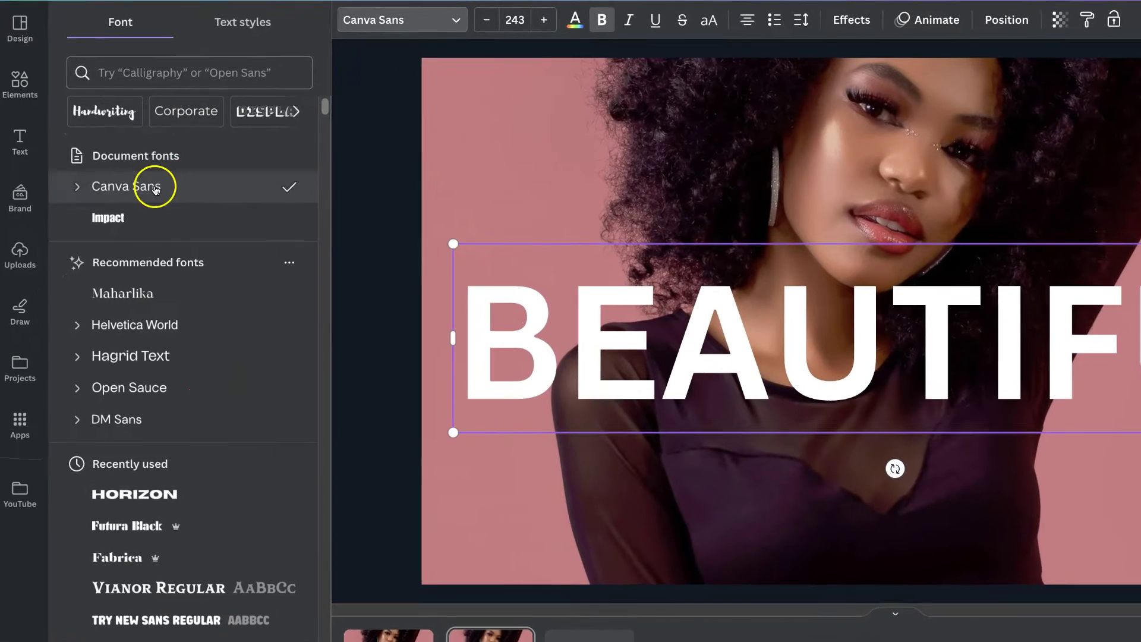
pyautogui.click(154, 218)
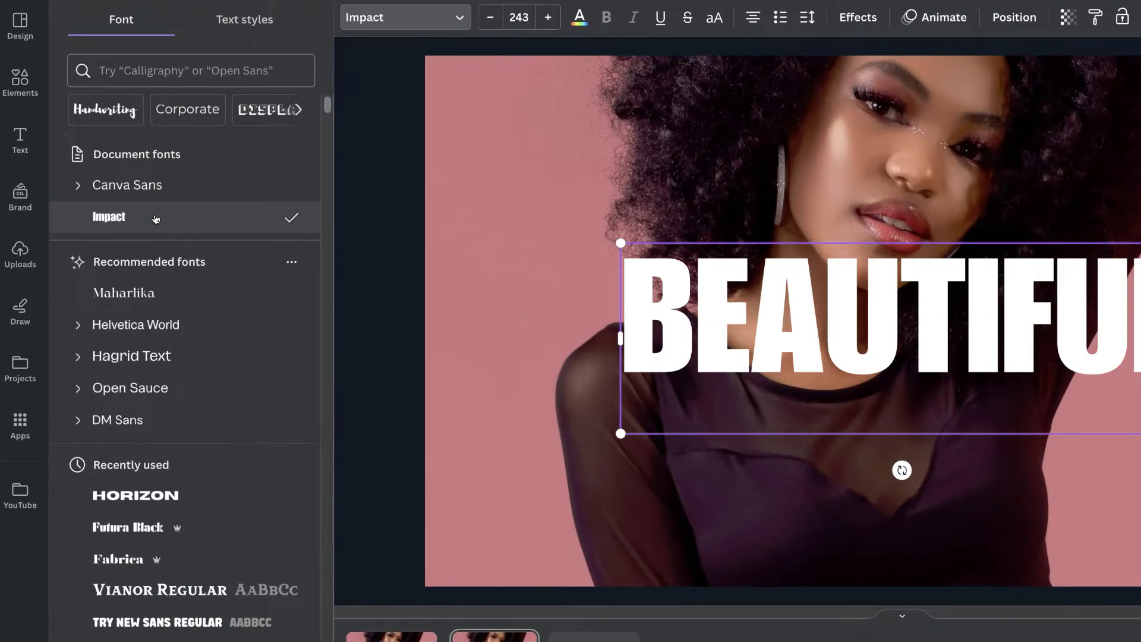
pyautogui.click(627, 438)
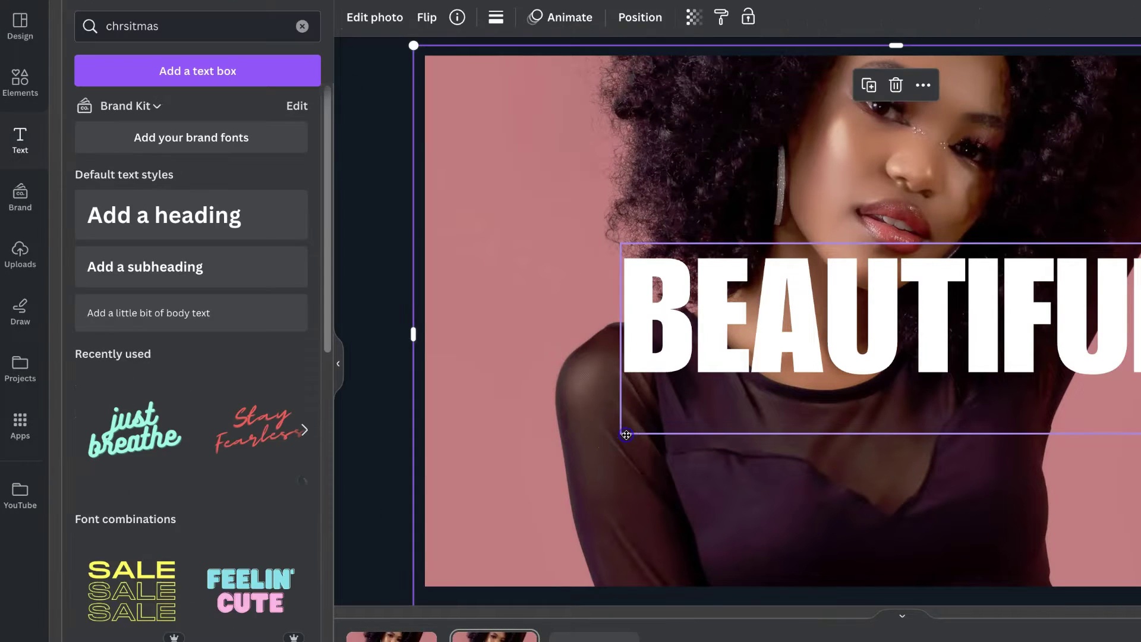
pyautogui.click(647, 410)
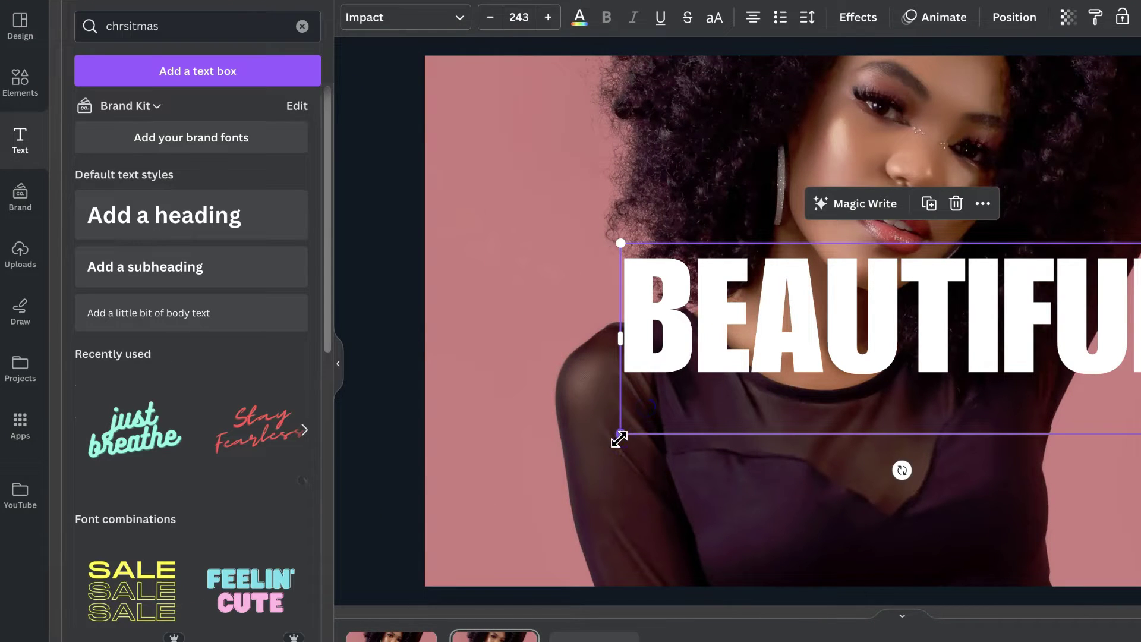
# Step: Resize BEAUTIFUL to about size 385, nearly edge to edge, and move it lower
pyautogui.moveTo(619, 440); pyautogui.dragTo(445, 503)
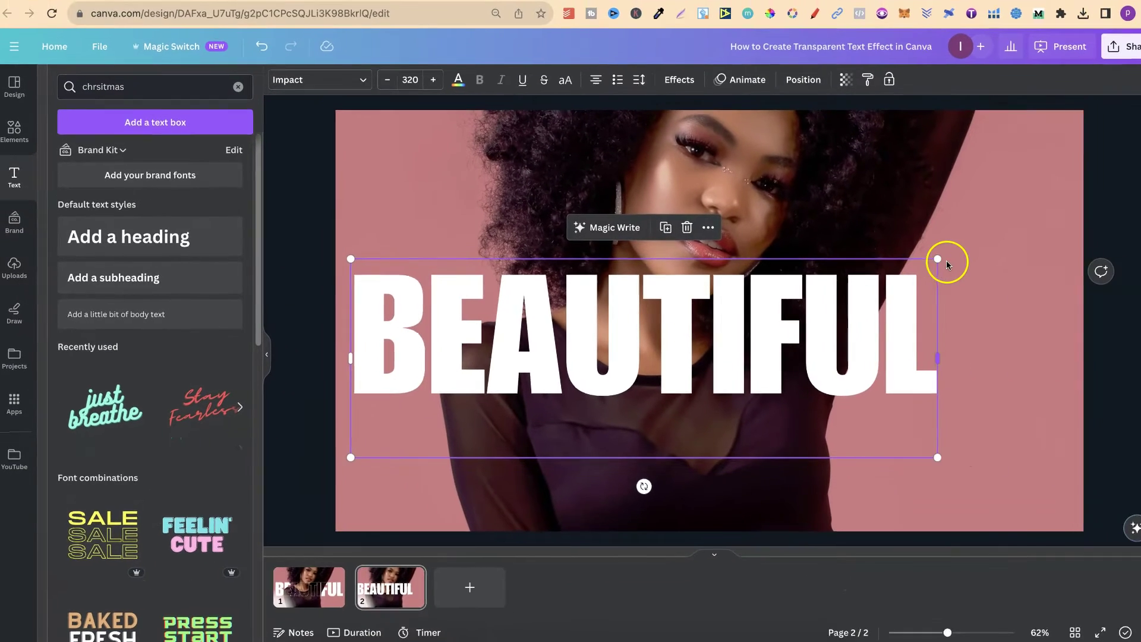
pyautogui.moveTo(943, 262); pyautogui.dragTo(1053, 171)
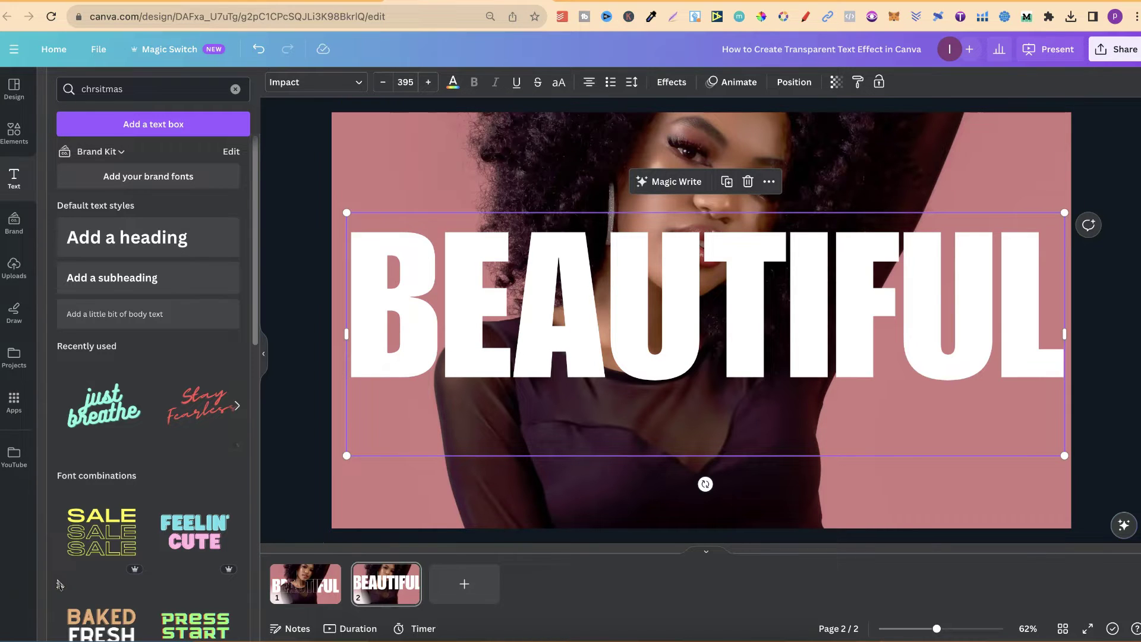
pyautogui.moveTo(688, 337); pyautogui.dragTo(695, 366)
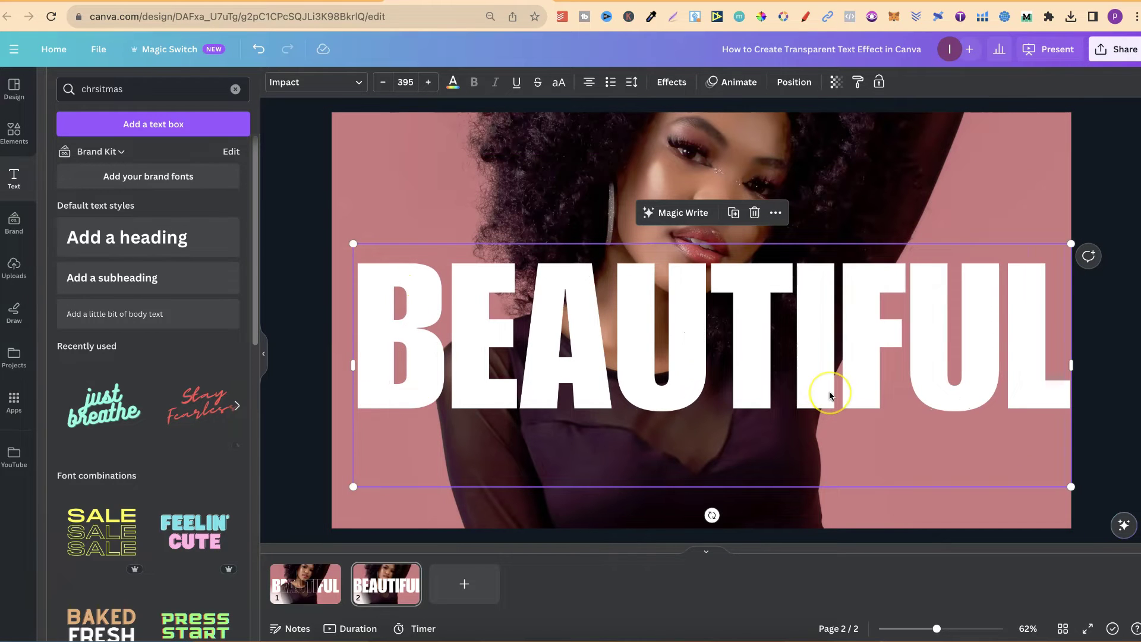
pyautogui.moveTo(1071, 488); pyautogui.dragTo(1053, 474)
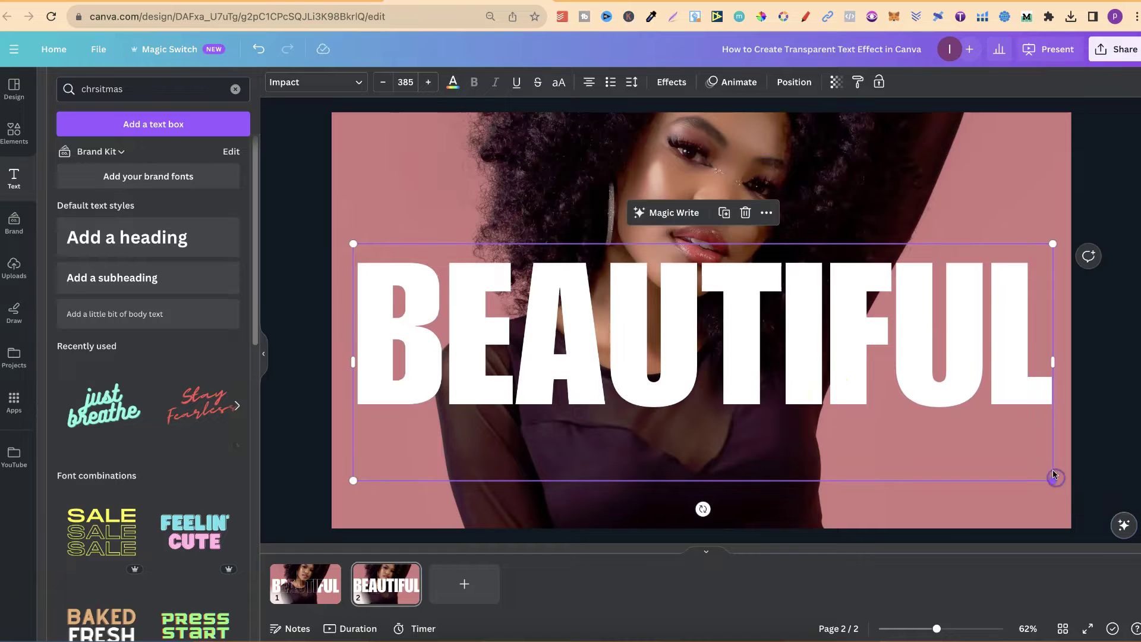
pyautogui.click(990, 367)
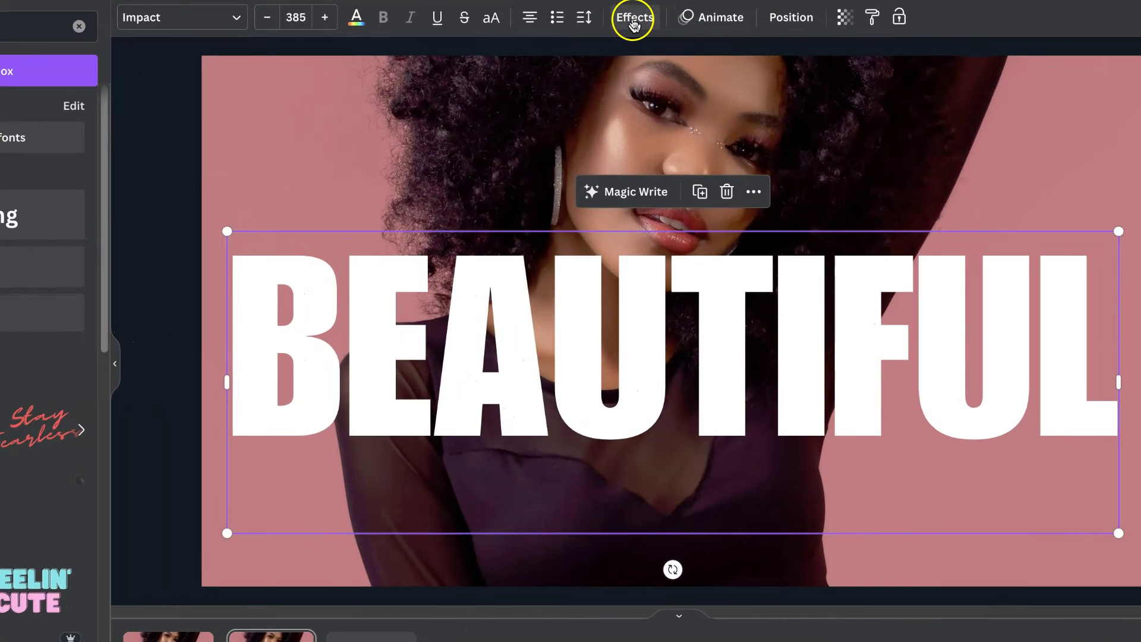
# Step: Apply the Hollow effect to BEAUTIFUL with outline thickness reduced to 1
pyautogui.click(633, 24)
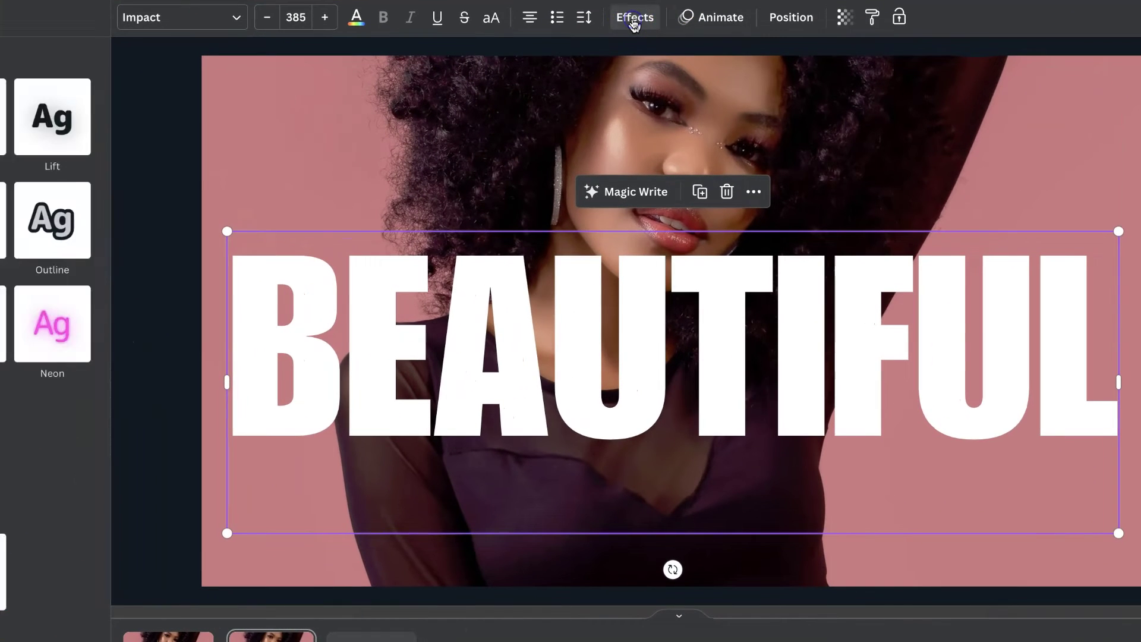
pyautogui.click(132, 216)
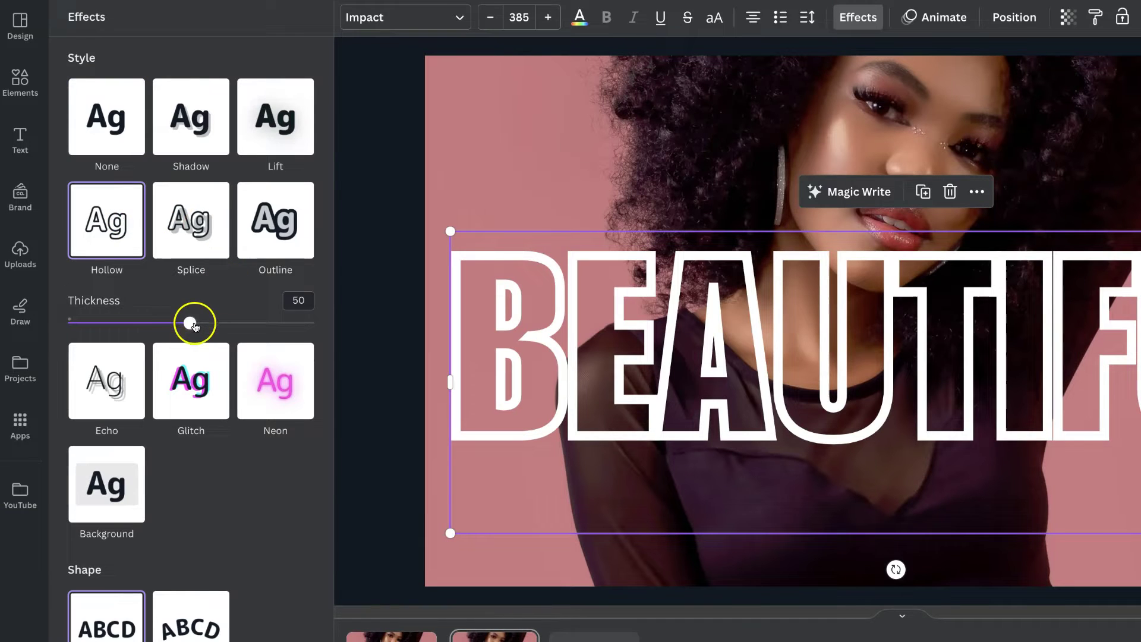
pyautogui.moveTo(190, 323); pyautogui.dragTo(62, 325)
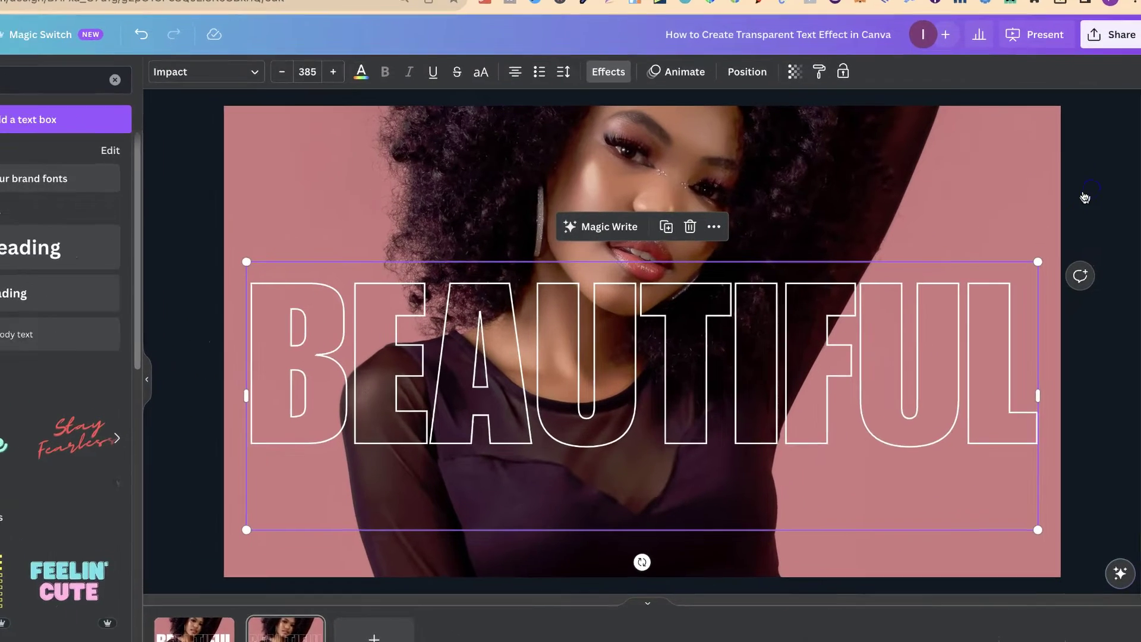
# Step: Download only page 2 as a 1,920 × 1,080 PNG without transparent background
pyautogui.click(1085, 198)
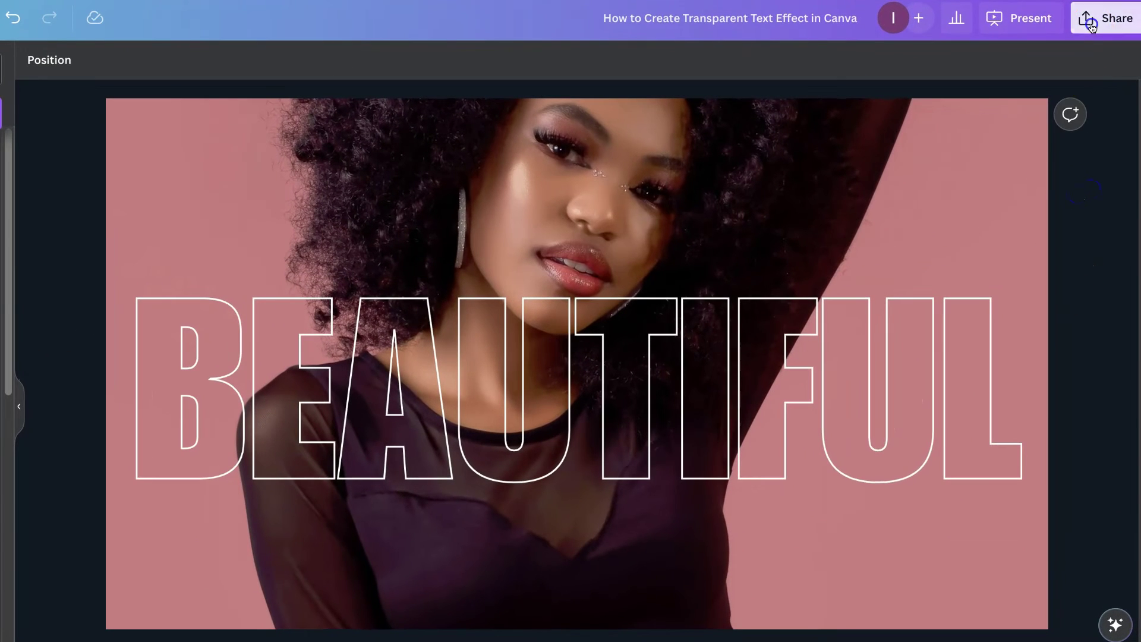
pyautogui.click(1099, 39)
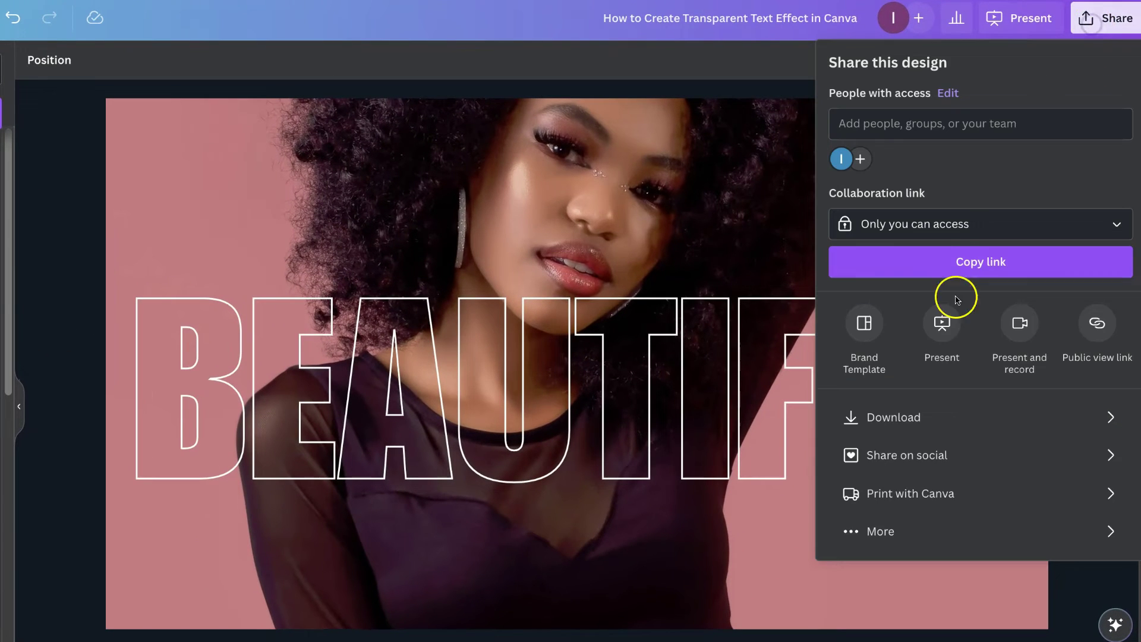
pyautogui.click(911, 416)
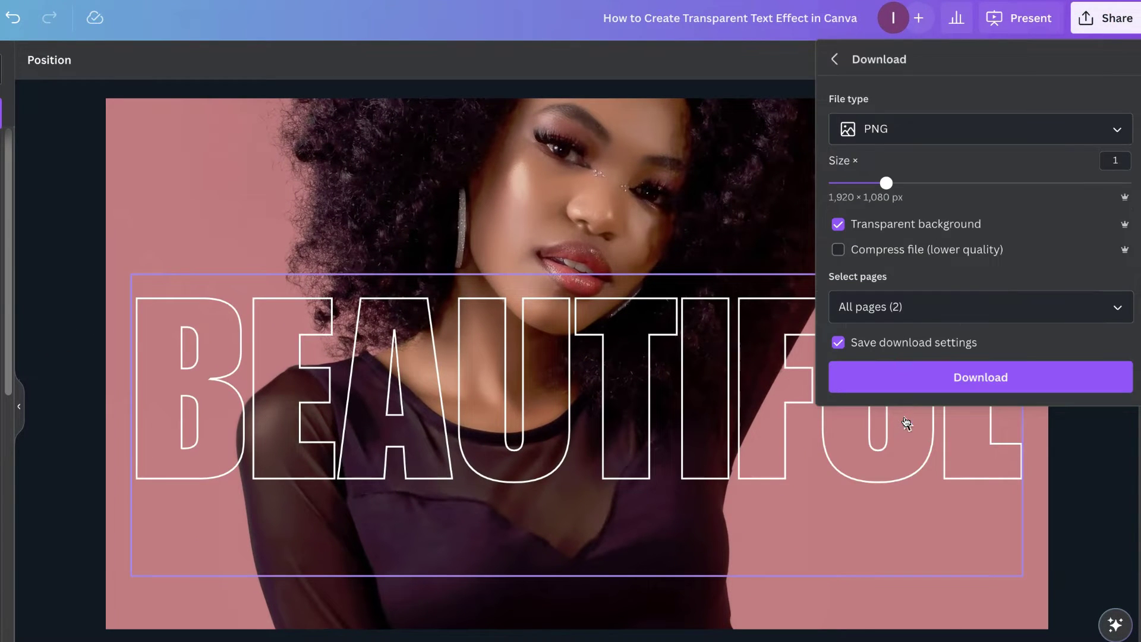
pyautogui.click(910, 308)
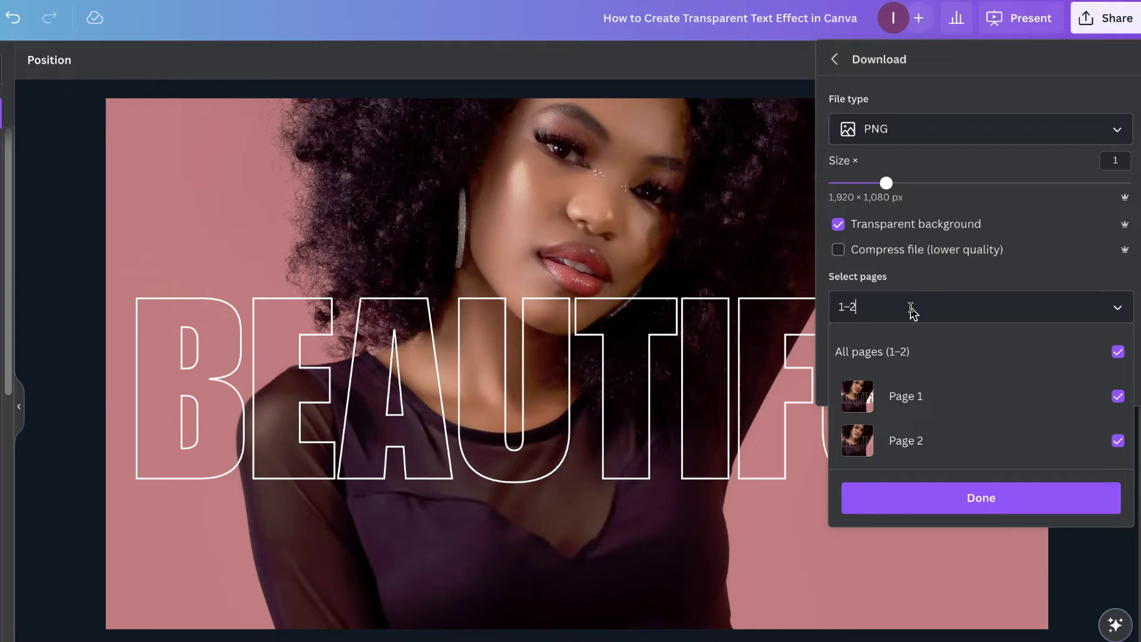
pyautogui.click(835, 226)
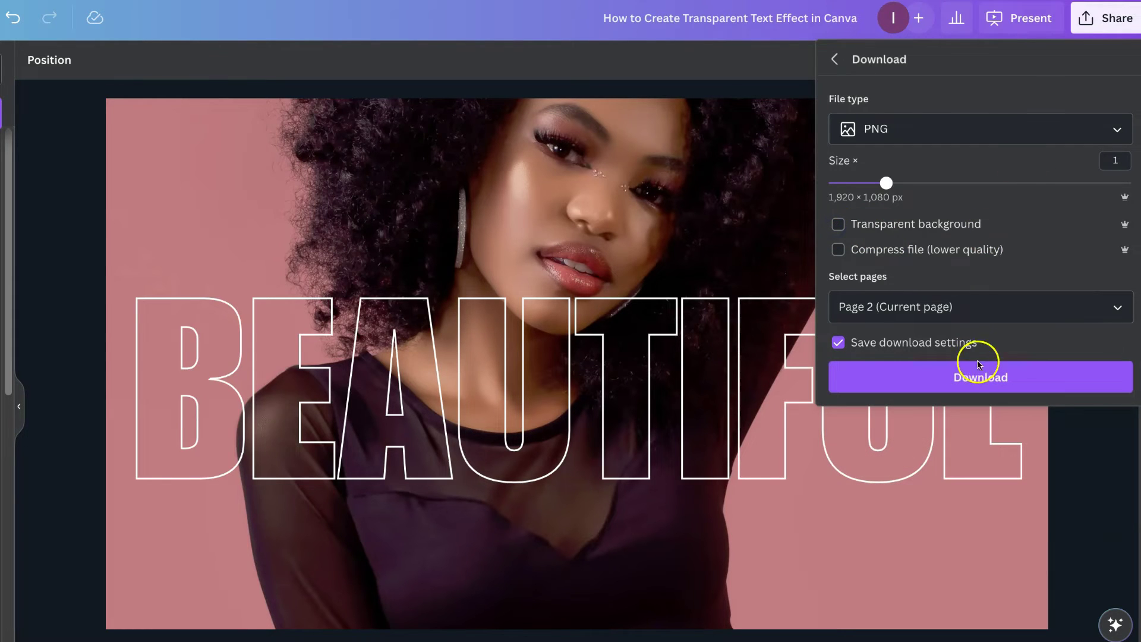
pyautogui.click(975, 377)
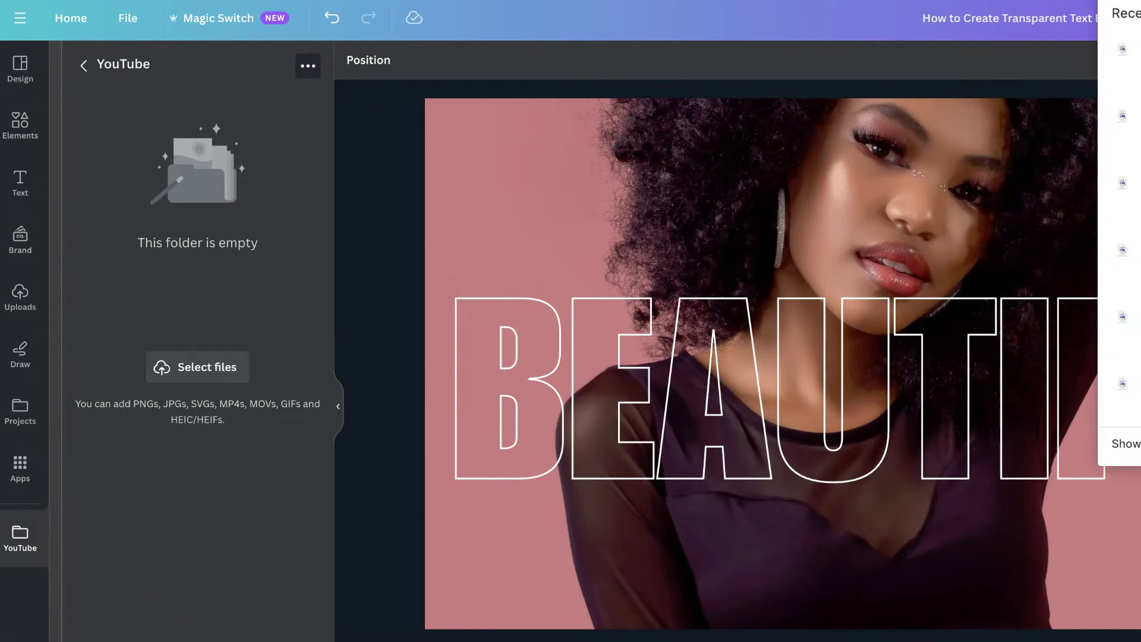
# Step: Upload the downloaded PNG to the YouTube folder and stretch it across a new page 3
pyautogui.moveTo(1122, 53); pyautogui.dragTo(487, 177)
pyautogui.moveTo(117, 307); pyautogui.dragTo(119, 316)
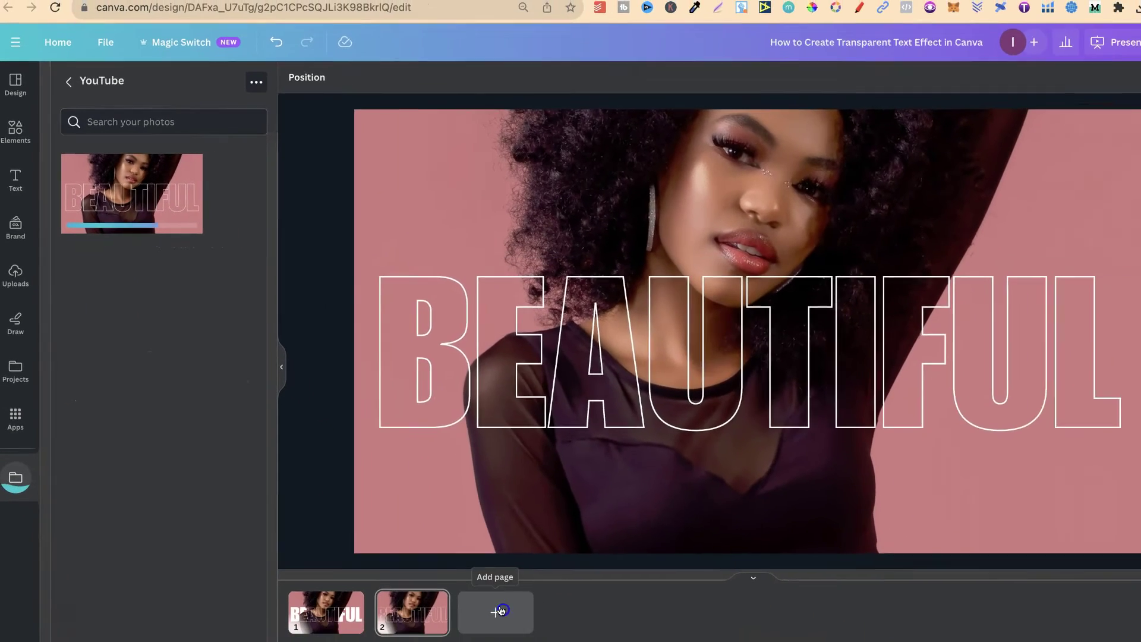
pyautogui.click(501, 610)
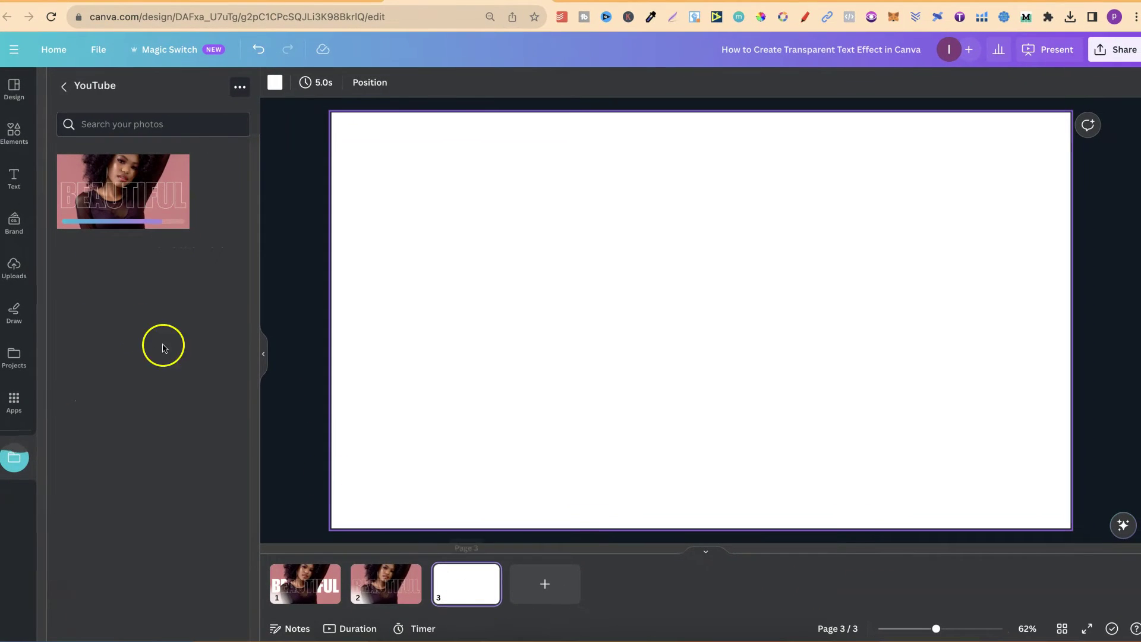
pyautogui.click(171, 219)
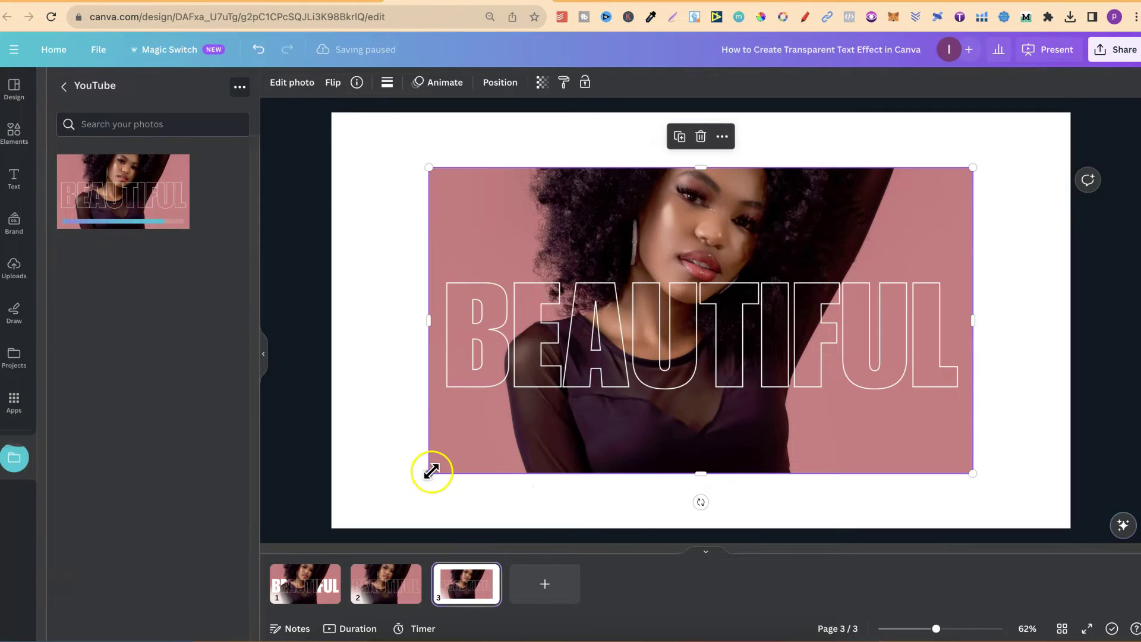
pyautogui.moveTo(429, 474); pyautogui.dragTo(331, 527)
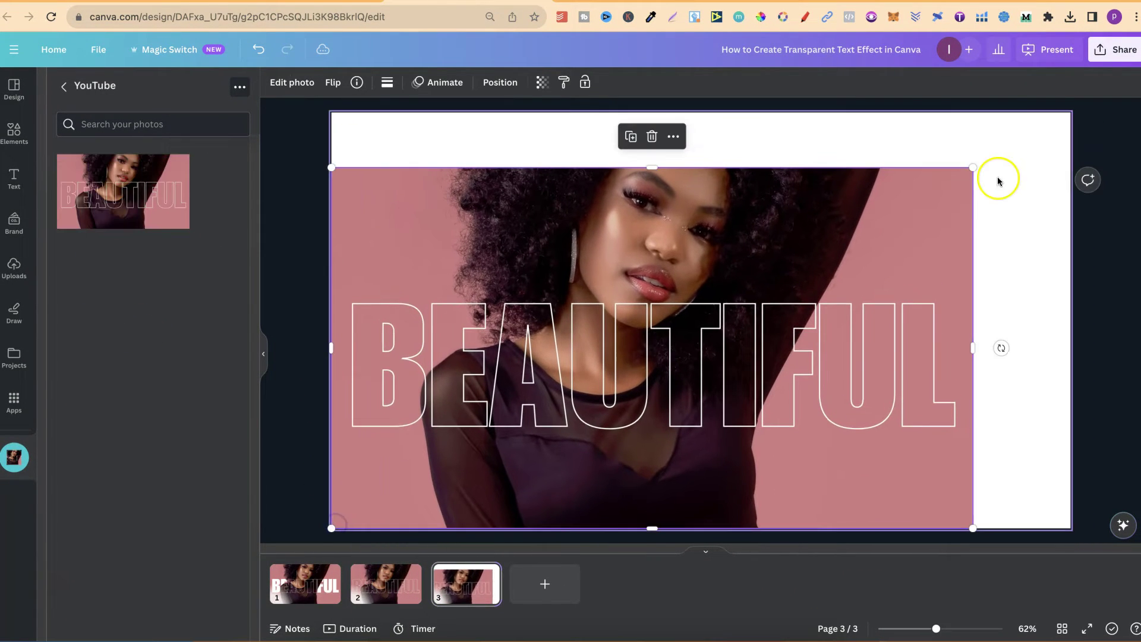
pyautogui.moveTo(975, 169); pyautogui.dragTo(1070, 112)
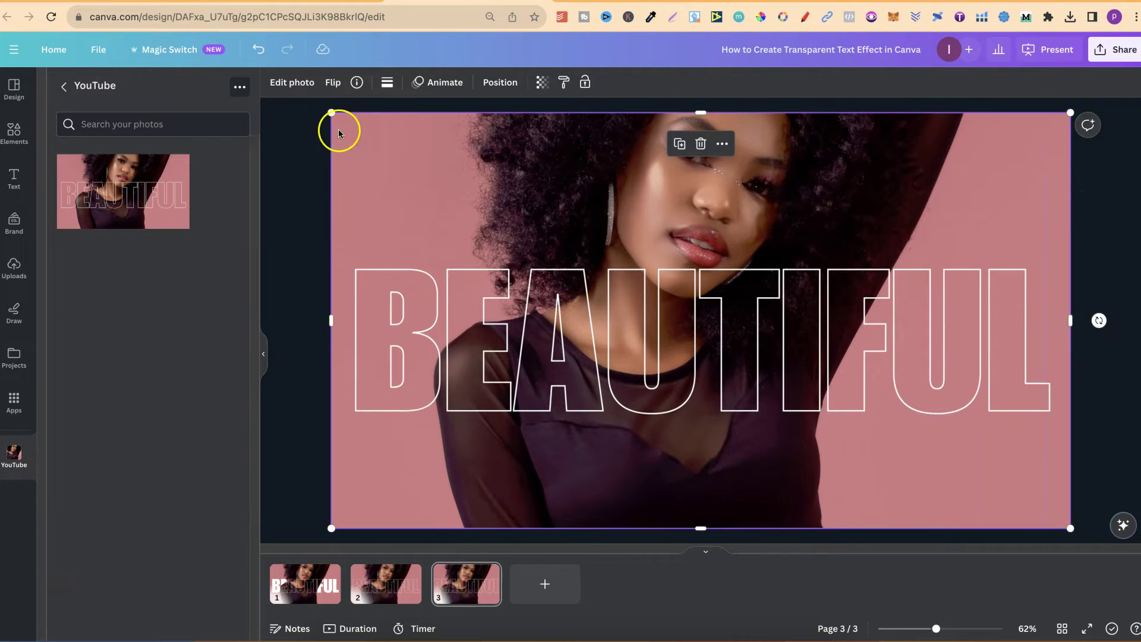
# Step: Run BG Remover on the page 3 image to strip its pink backdrop
pyautogui.click(1096, 232)
pyautogui.click(691, 181)
pyautogui.click(301, 84)
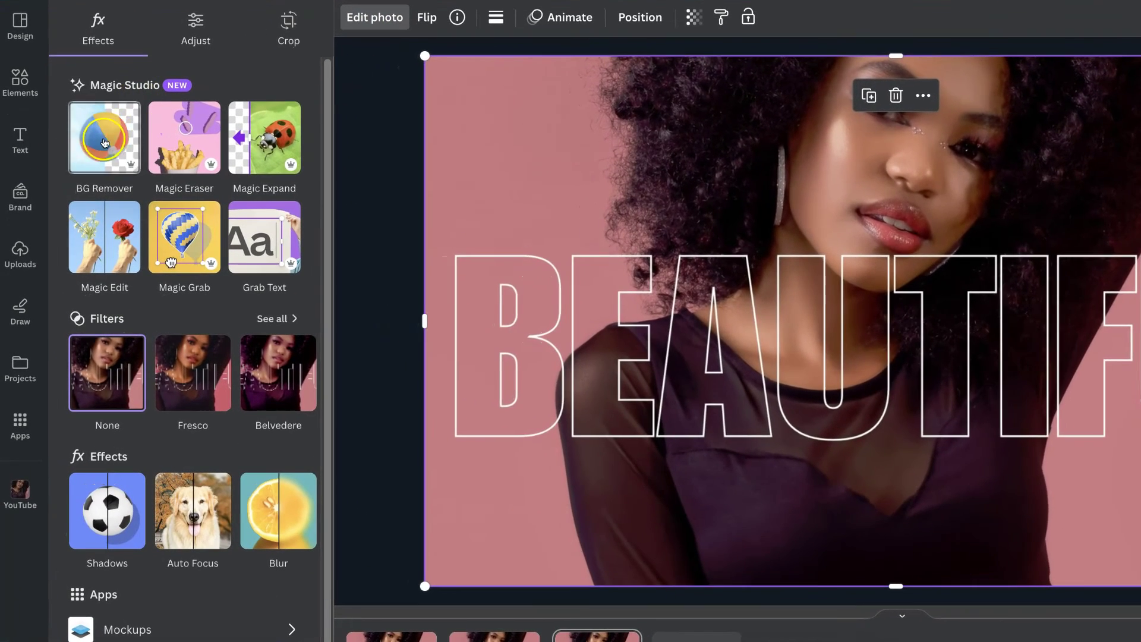
pyautogui.click(102, 145)
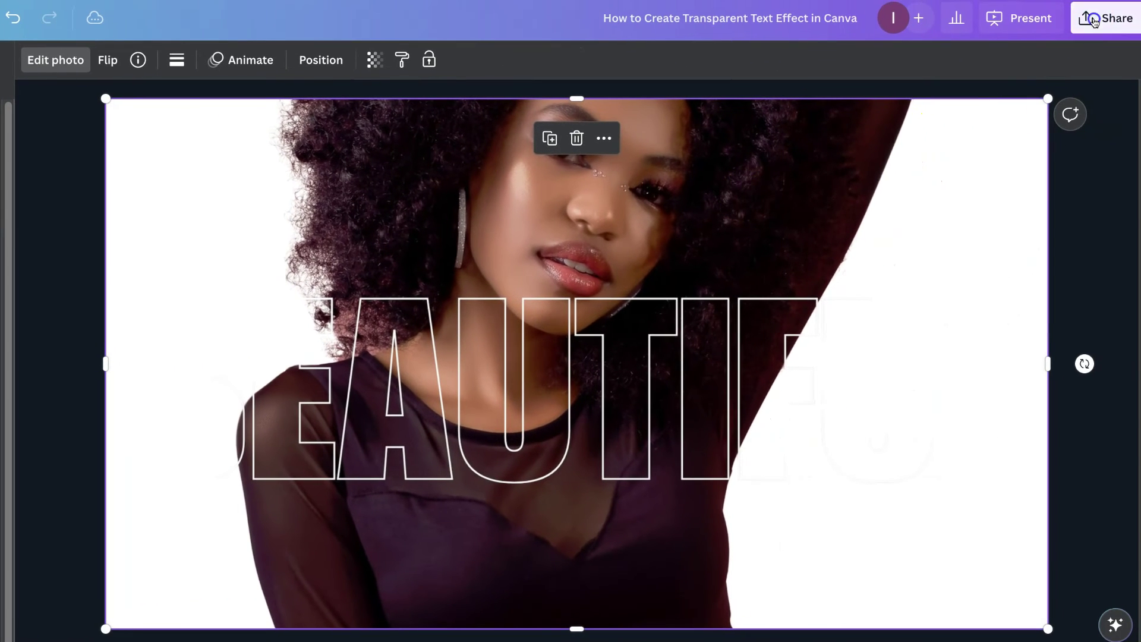
# Step: Download page 3 alone as a PNG with transparent background enabled
pyautogui.click(1093, 21)
pyautogui.click(922, 422)
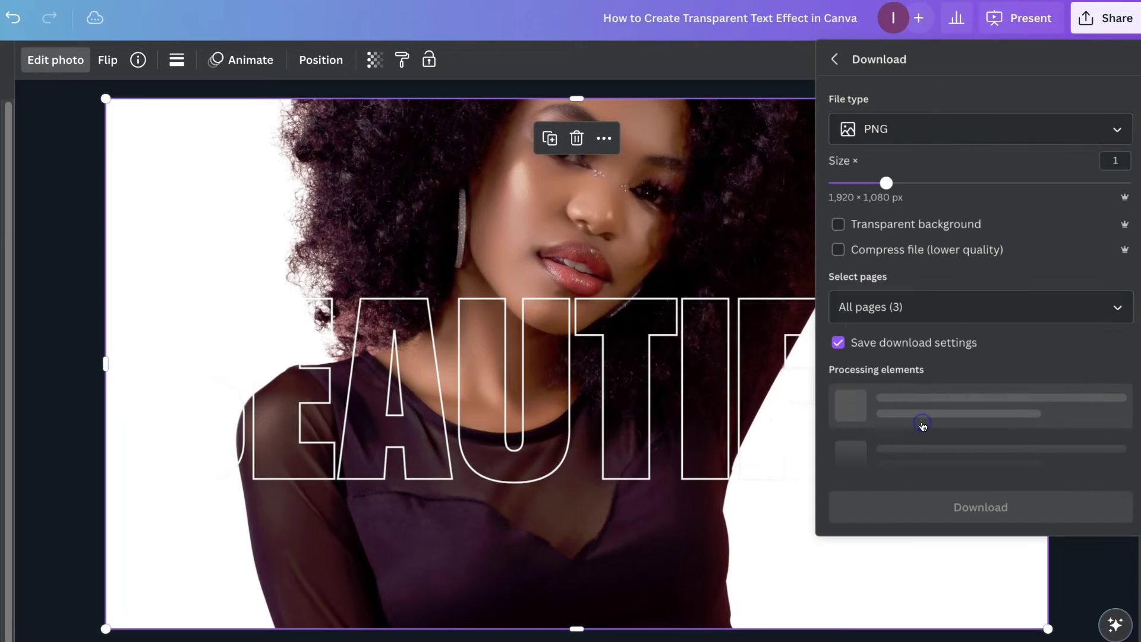
pyautogui.click(839, 226)
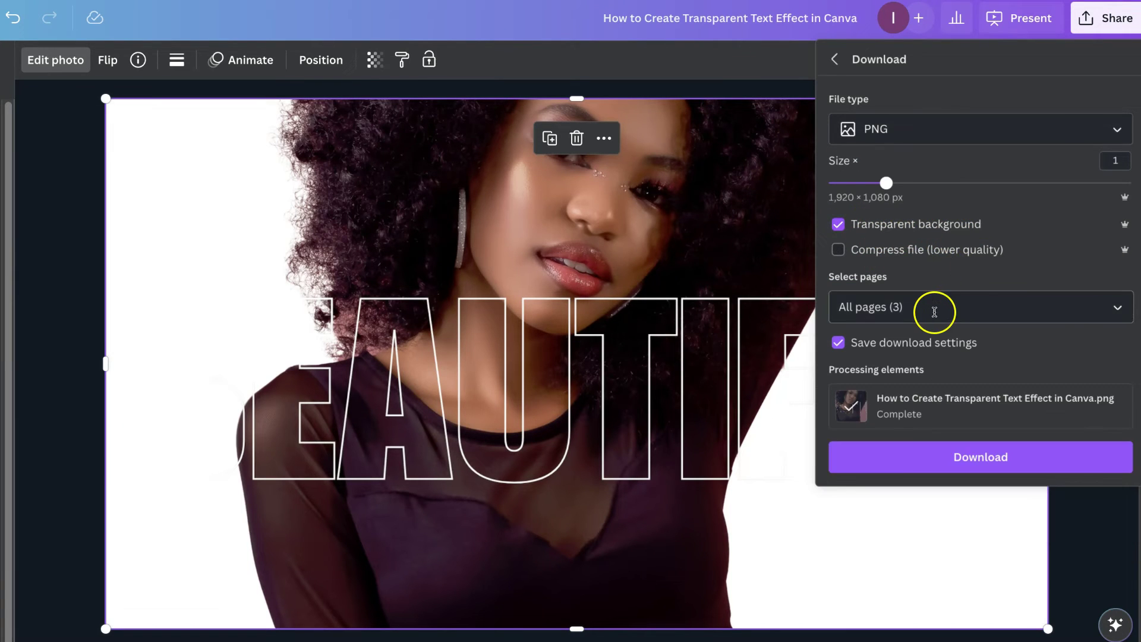
pyautogui.click(934, 312)
pyautogui.press('BackSpace')
pyautogui.press('BackSpace')
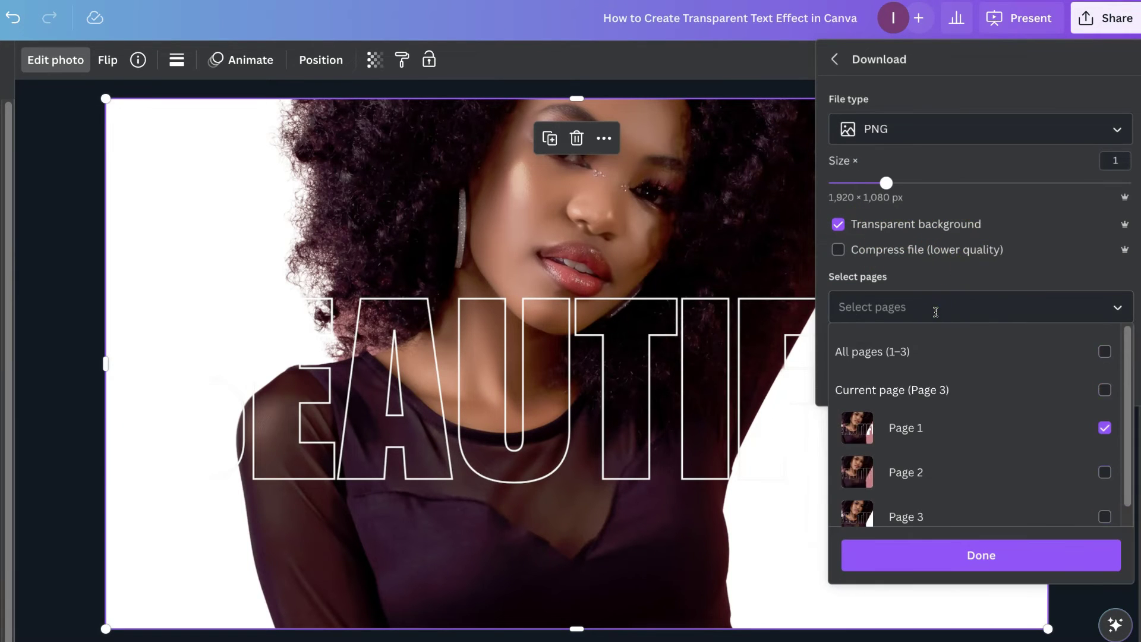
pyautogui.write('3')
pyautogui.click(950, 287)
pyautogui.click(957, 455)
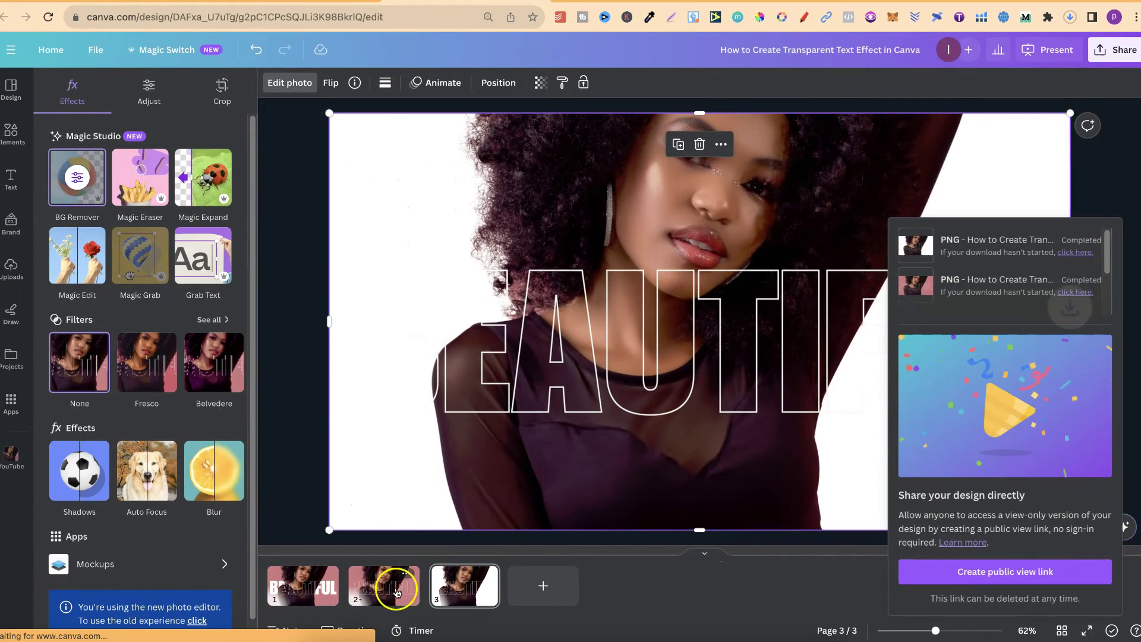
# Step: Set page 2's BEAUTIFUL effect style to None, restoring solid white Impact letters
pyautogui.click(386, 591)
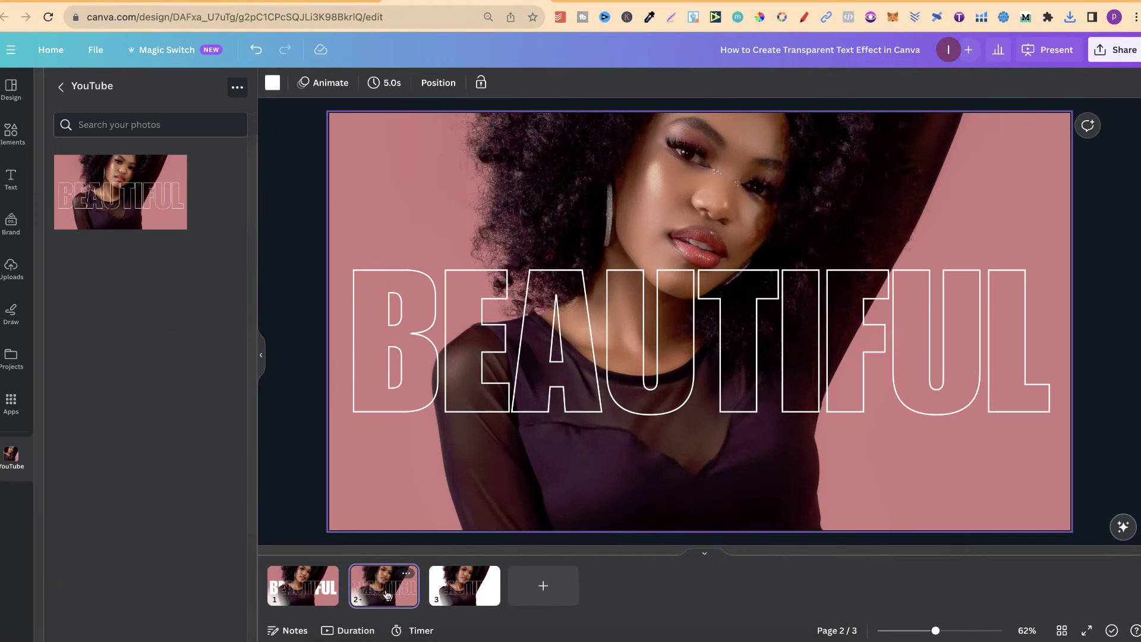
pyautogui.click(572, 339)
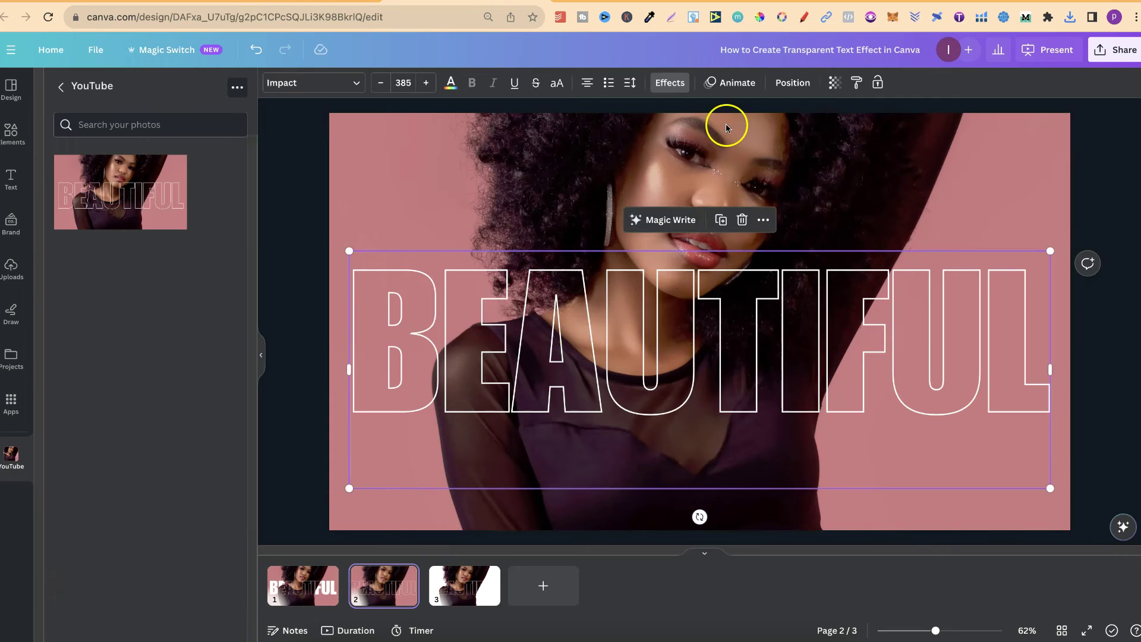
pyautogui.click(670, 84)
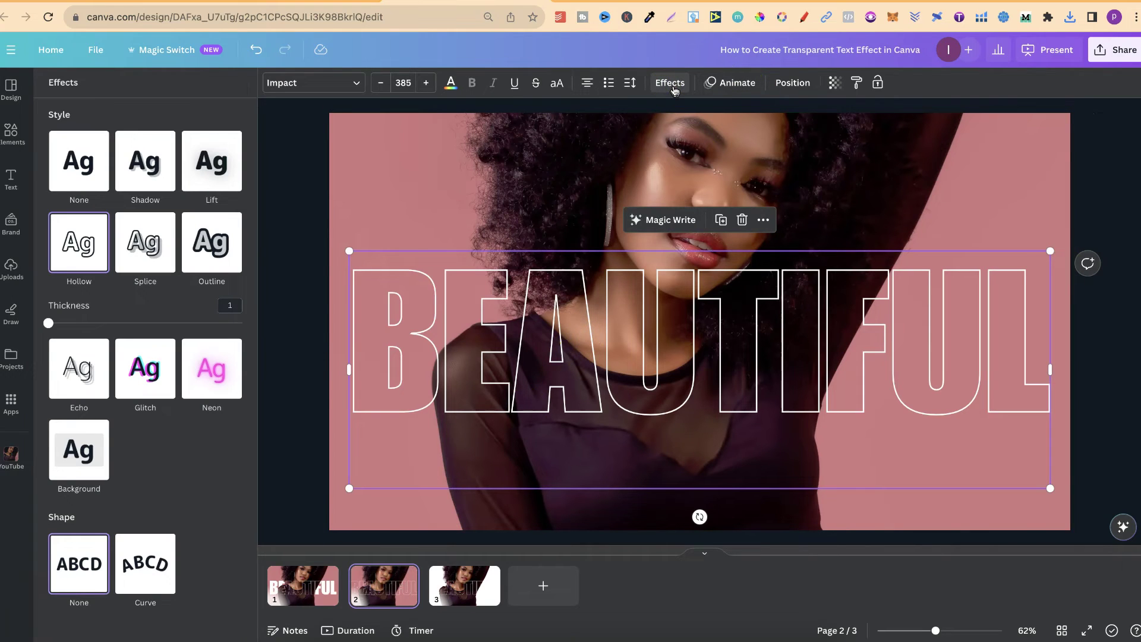
pyautogui.click(83, 159)
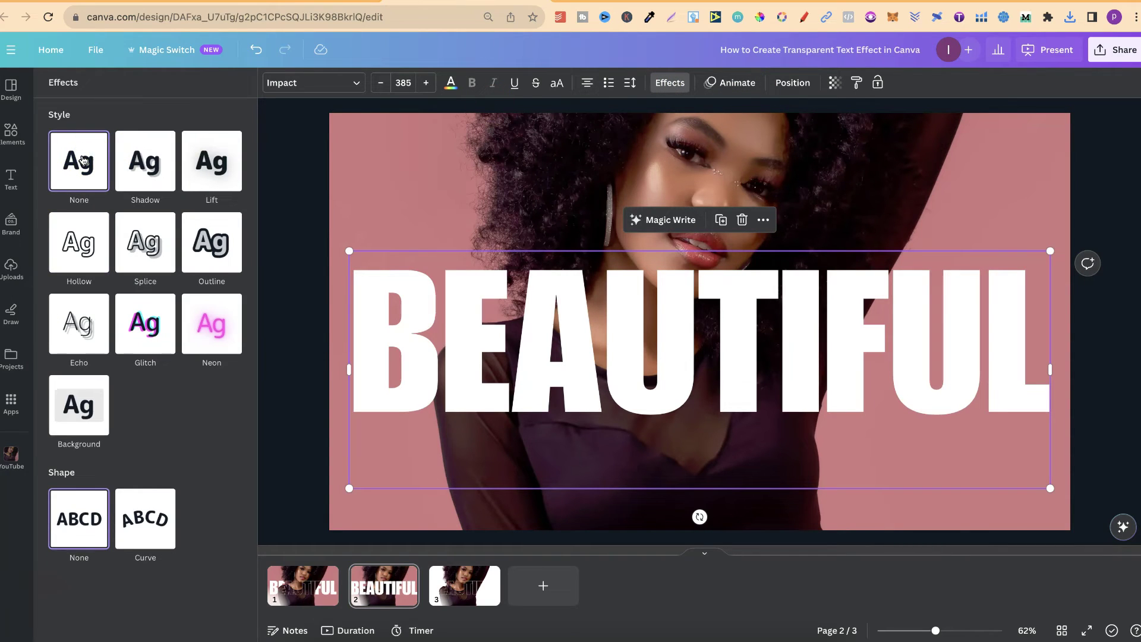
pyautogui.click(1080, 148)
# Step: Upload the newest transparent cut-out PNG from Chrome's downloads and place it on page 2
pyautogui.click(1069, 18)
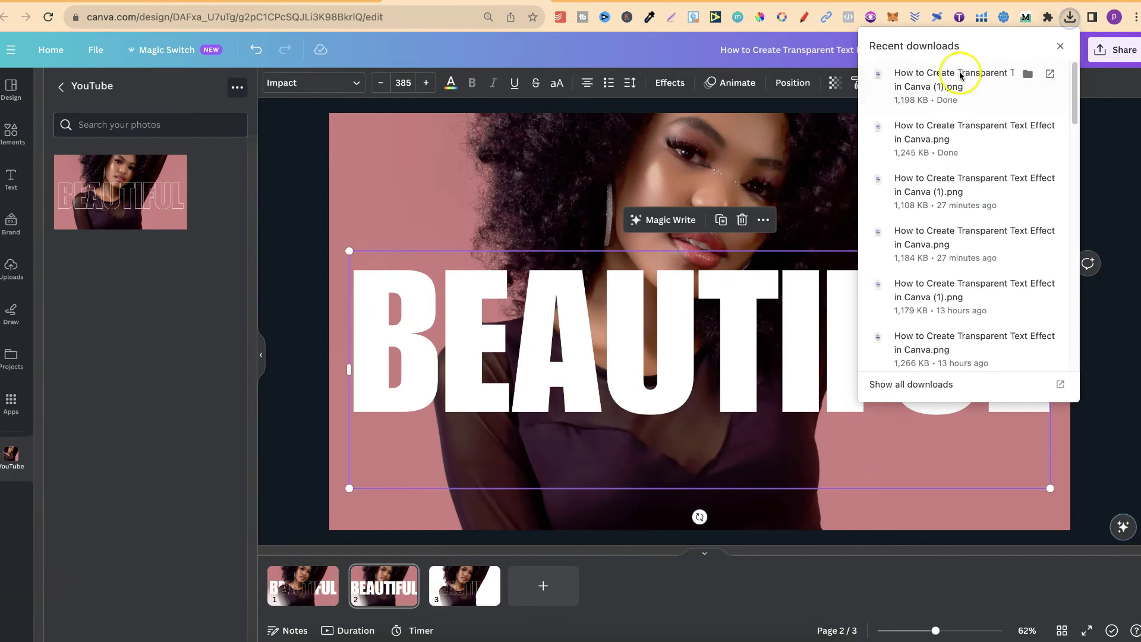
pyautogui.moveTo(825, 92); pyautogui.dragTo(278, 239)
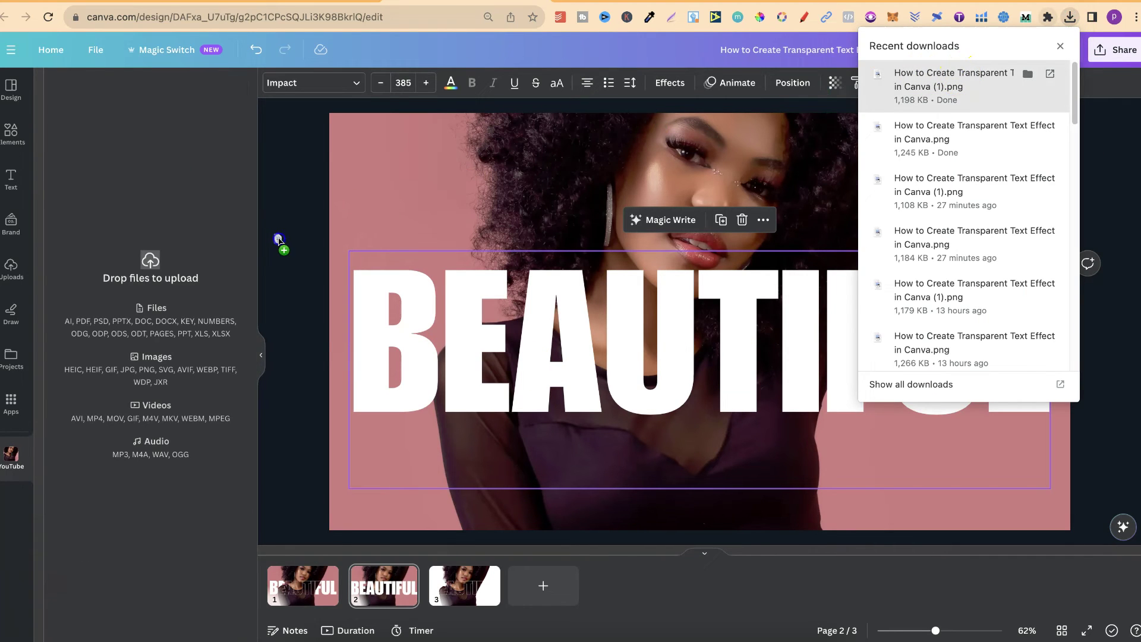
pyautogui.moveTo(196, 259); pyautogui.dragTo(196, 260)
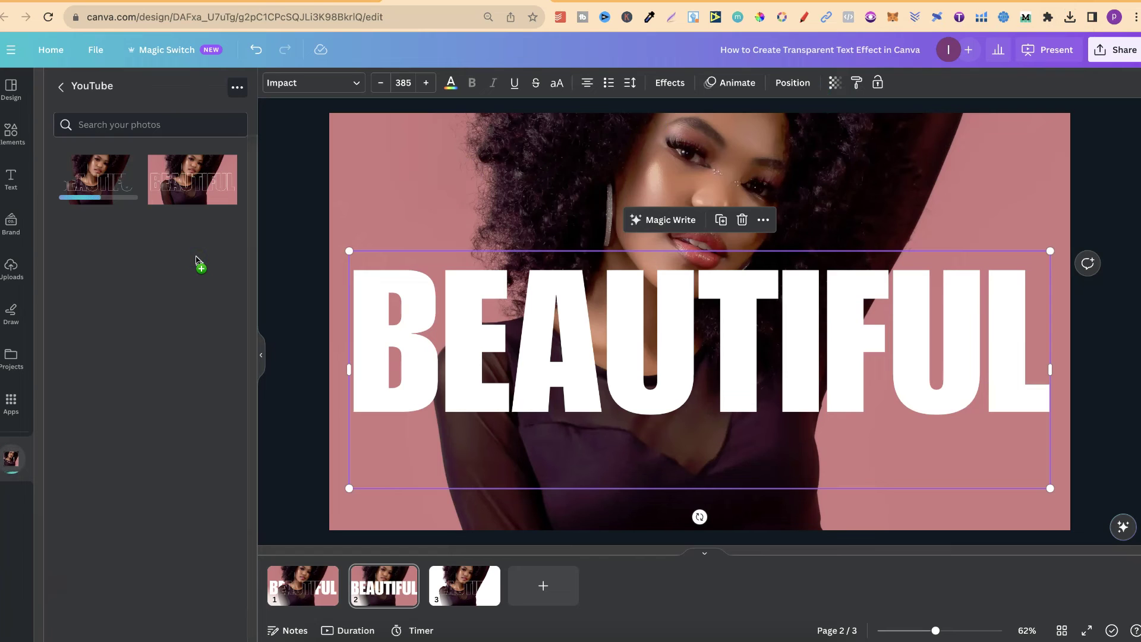
pyautogui.click(141, 176)
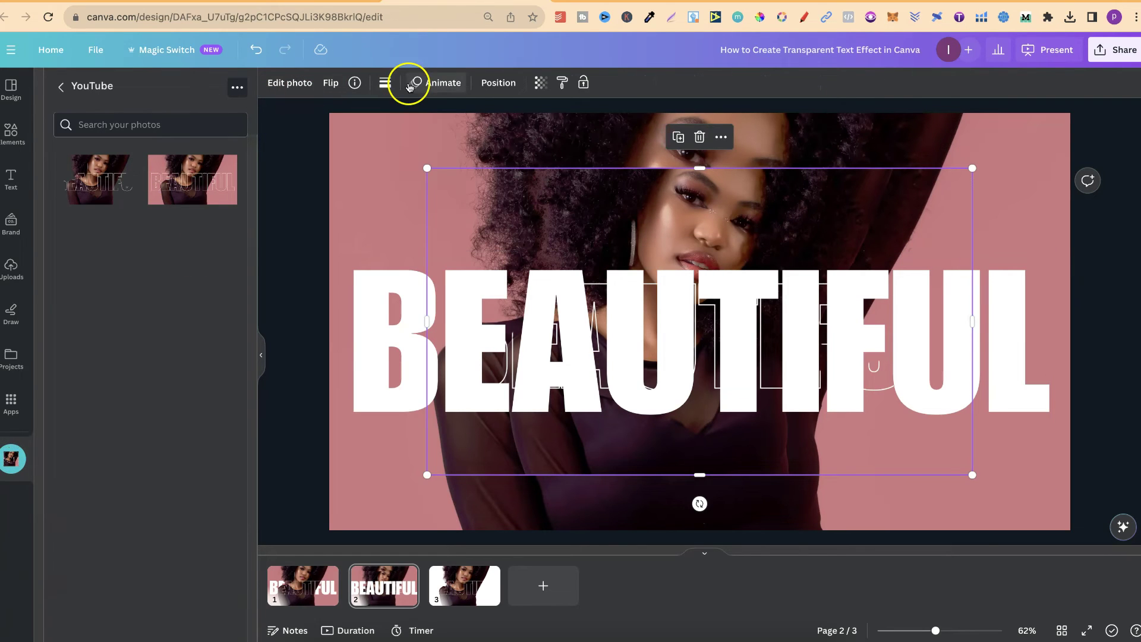
# Step: Move the woman's cut-out to the front and stretch it to 1920 × 1080 px at X 0, Y 0
pyautogui.click(490, 85)
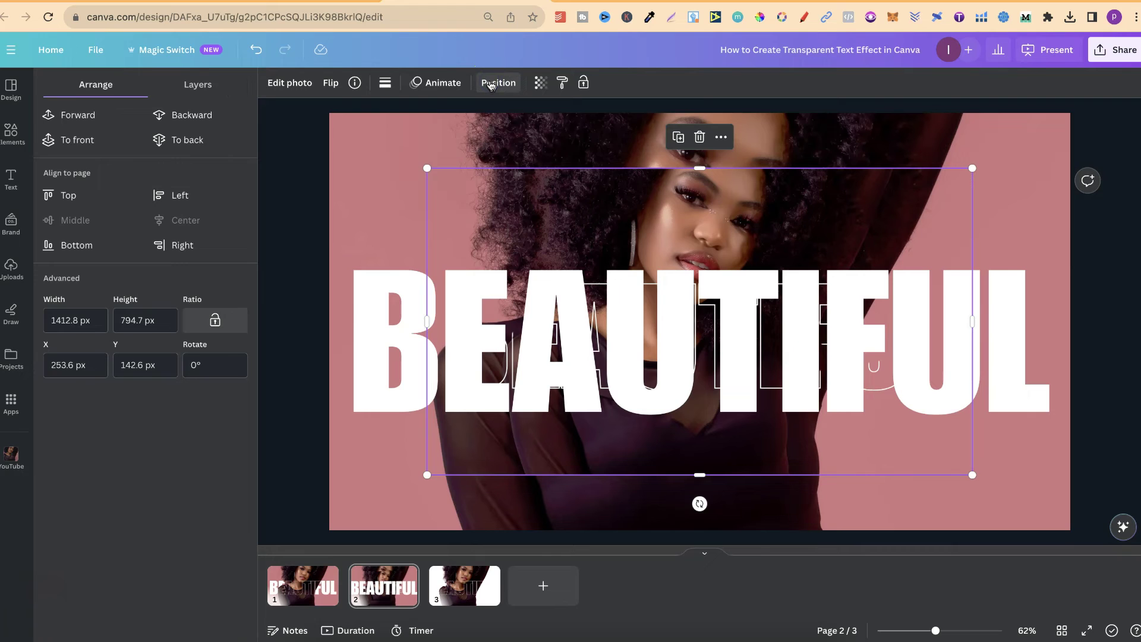
pyautogui.click(77, 140)
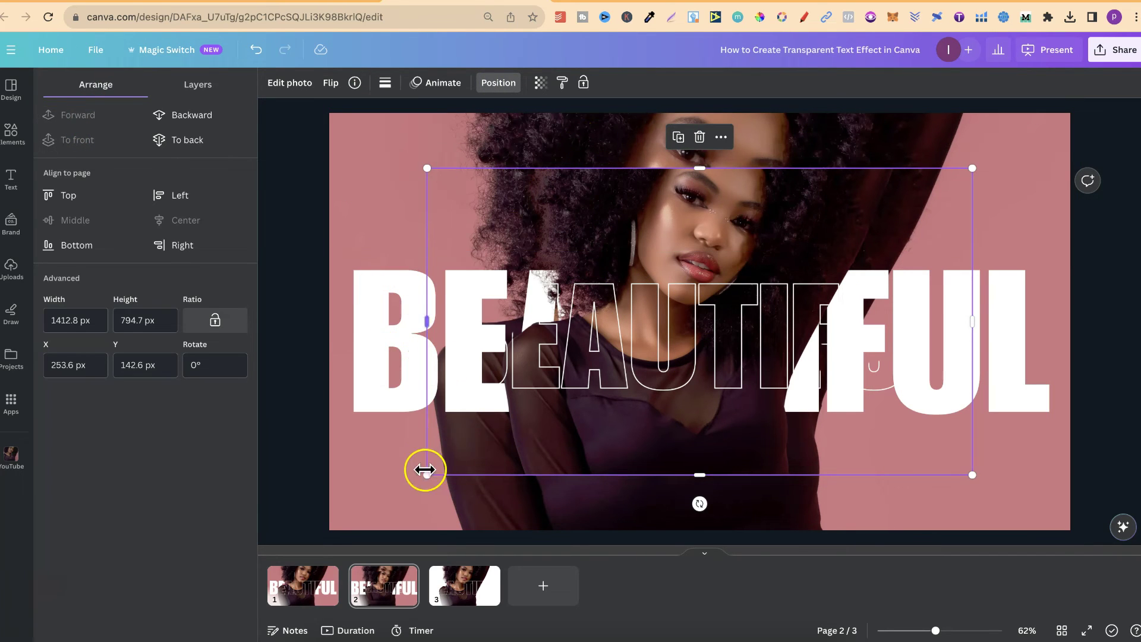
pyautogui.moveTo(424, 474); pyautogui.dragTo(326, 533)
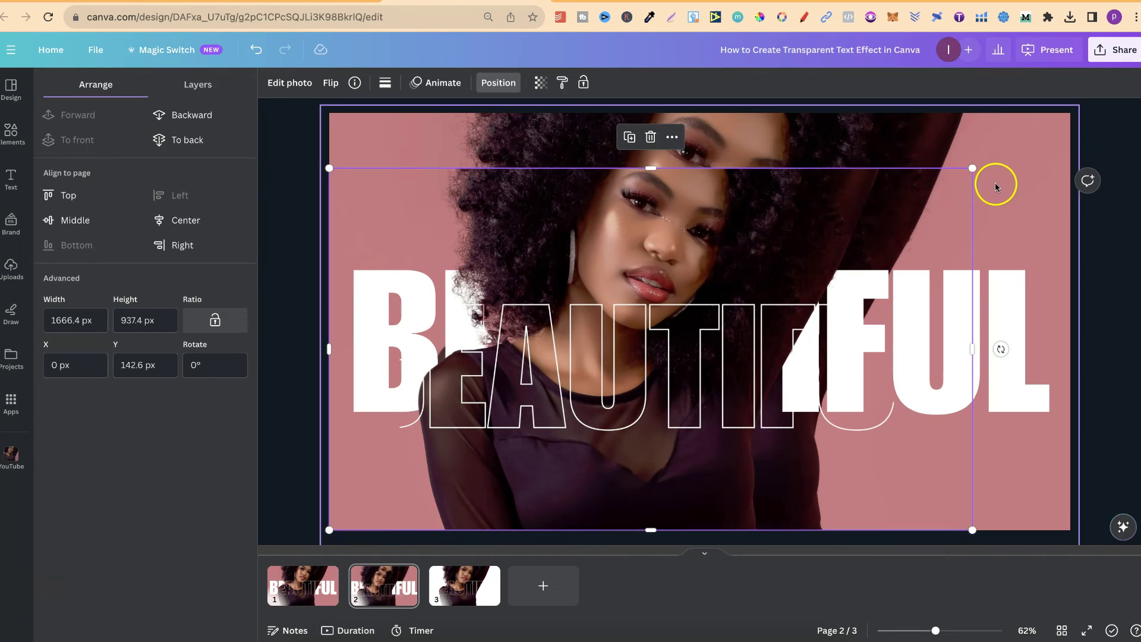
pyautogui.moveTo(981, 161); pyautogui.dragTo(1070, 111)
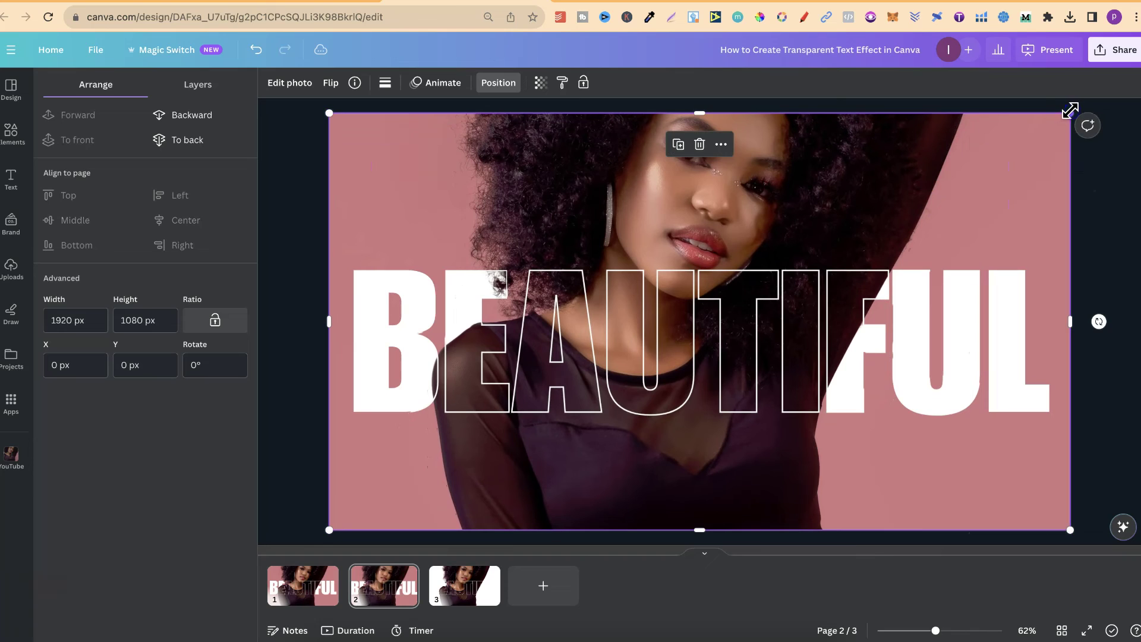
# Step: Close the Position panel and deselect the photo to view the finished BEAUTIFUL page
pyautogui.click(1115, 187)
pyautogui.click(1060, 238)
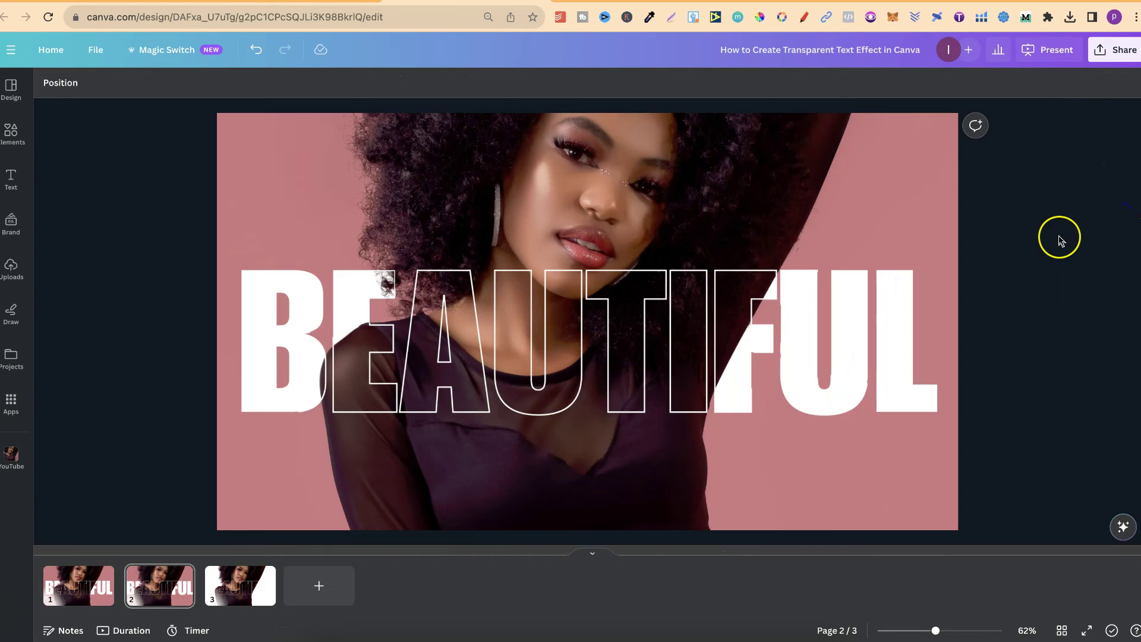